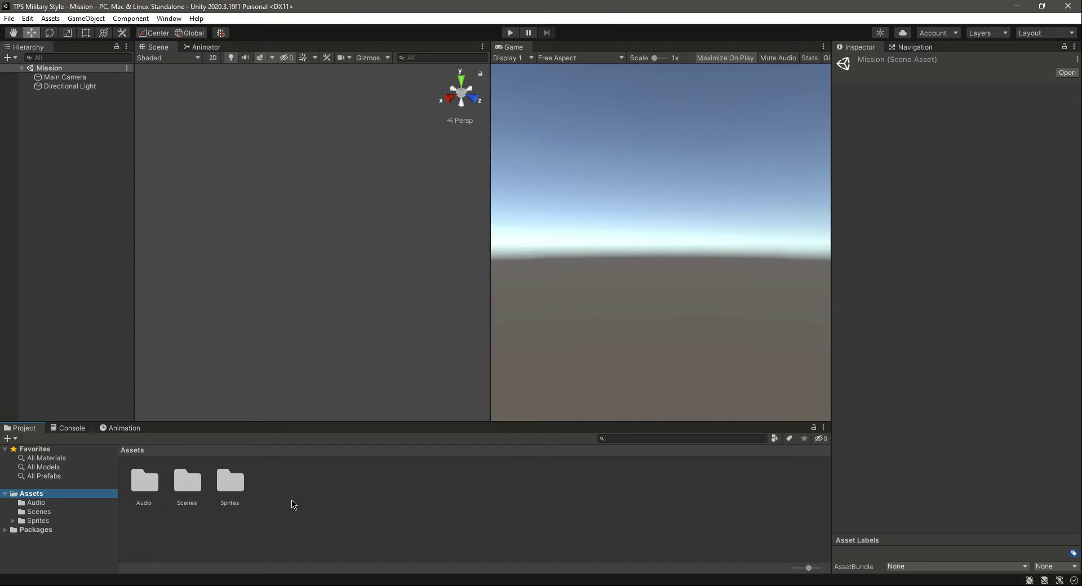
# Rename the Mission scene asset in Assets/Scenes to Menu and open it
pyautogui.click(49, 514)
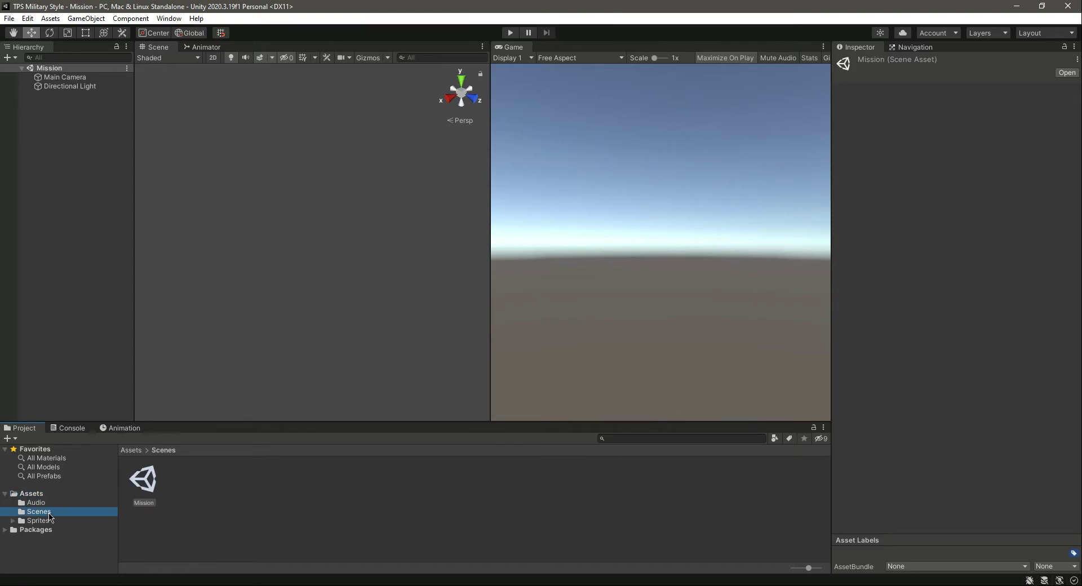
pyautogui.click(317, 492)
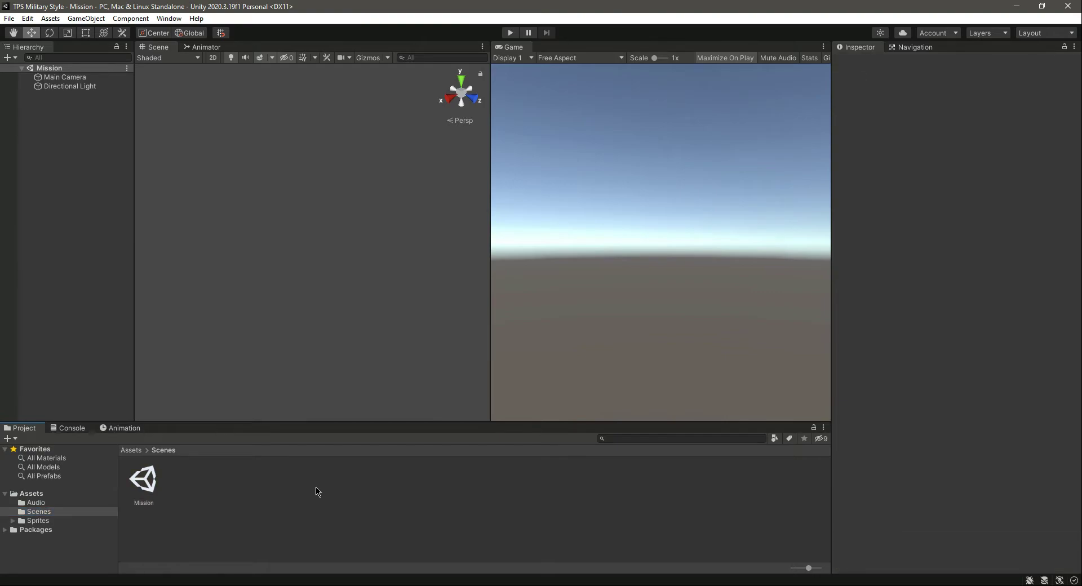
pyautogui.click(43, 521)
pyautogui.click(51, 514)
pyautogui.rightClick(146, 493)
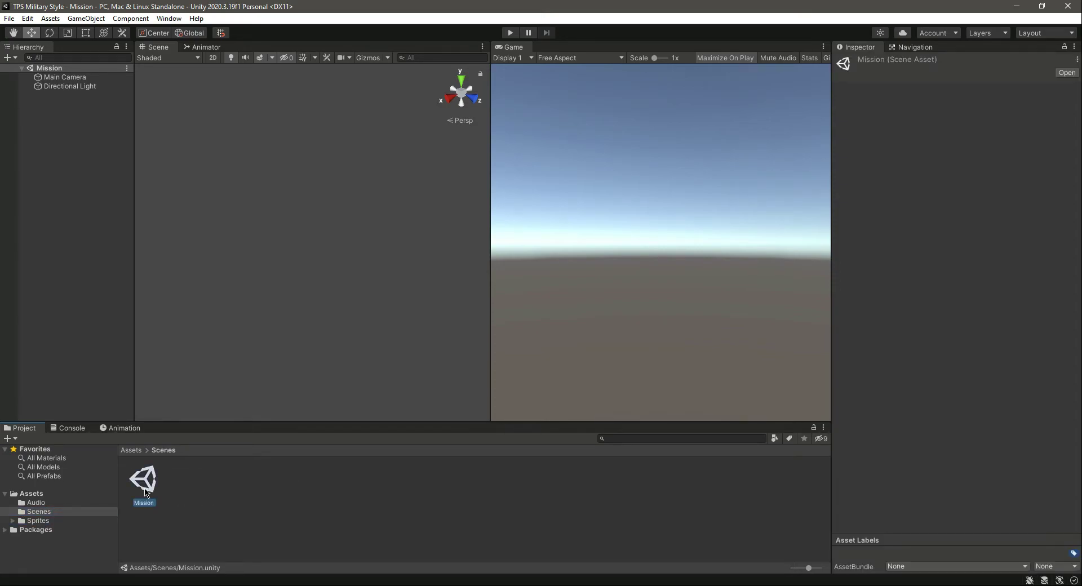
pyautogui.click(192, 243)
pyautogui.write('Menu')
pyautogui.press('Return')
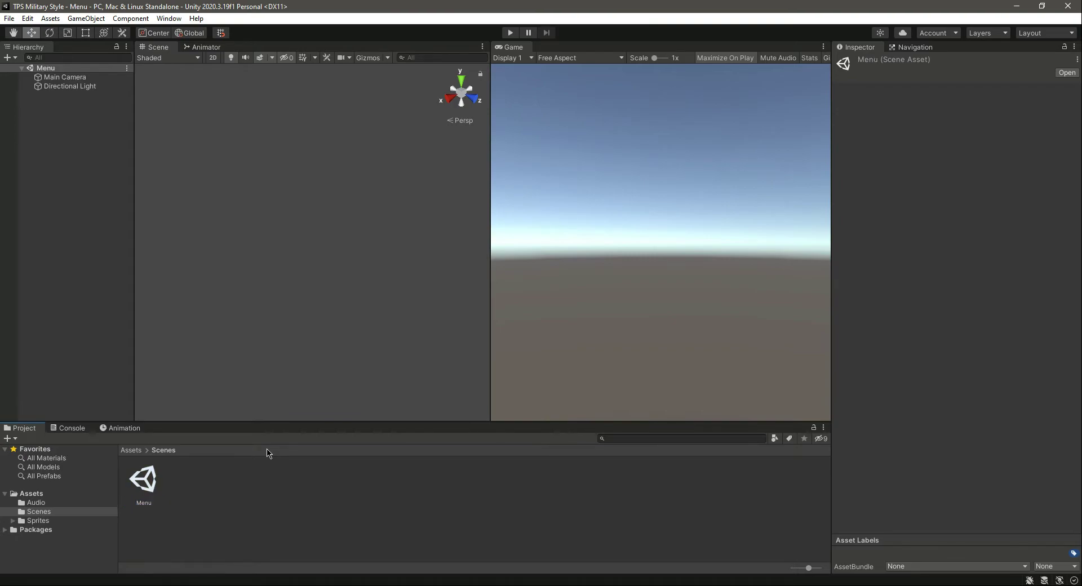
pyautogui.doubleClick(144, 485)
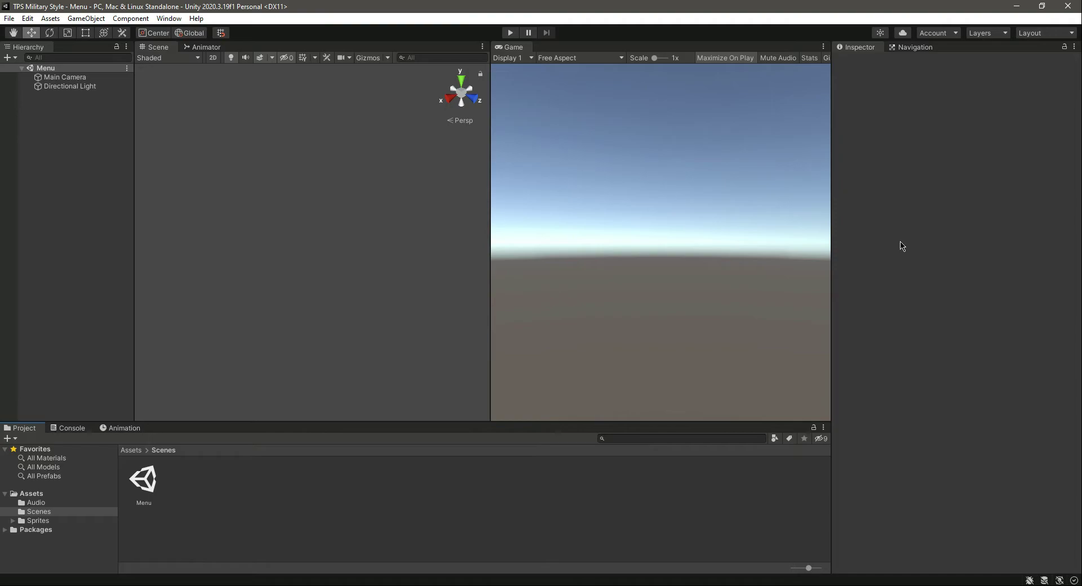
# Hide the Unity editor to reveal the desktop and its Industrial Zone archive
pyautogui.press('super+d')
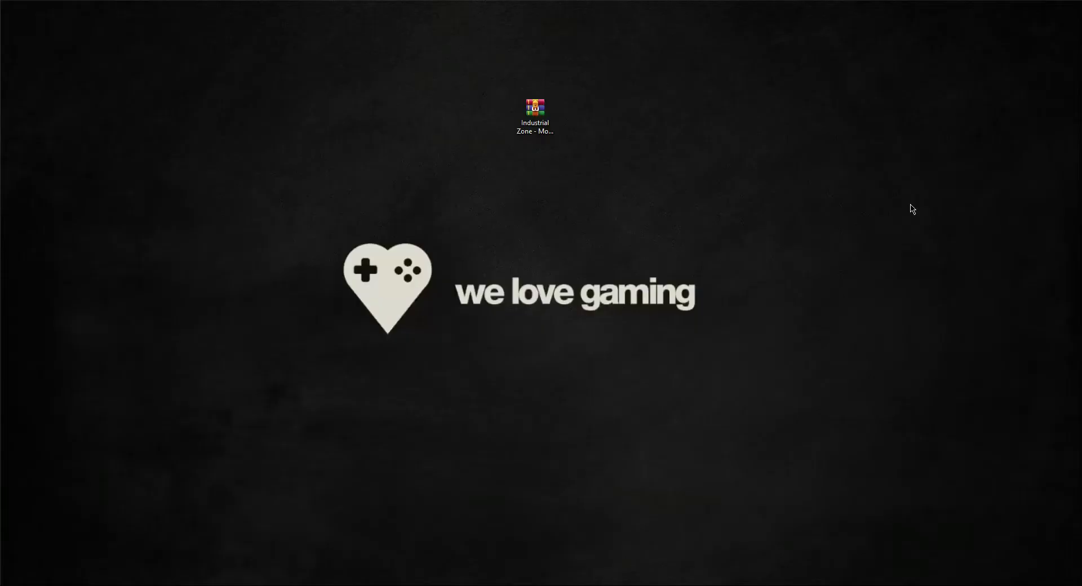
pyautogui.moveTo(609, 74); pyautogui.dragTo(483, 213)
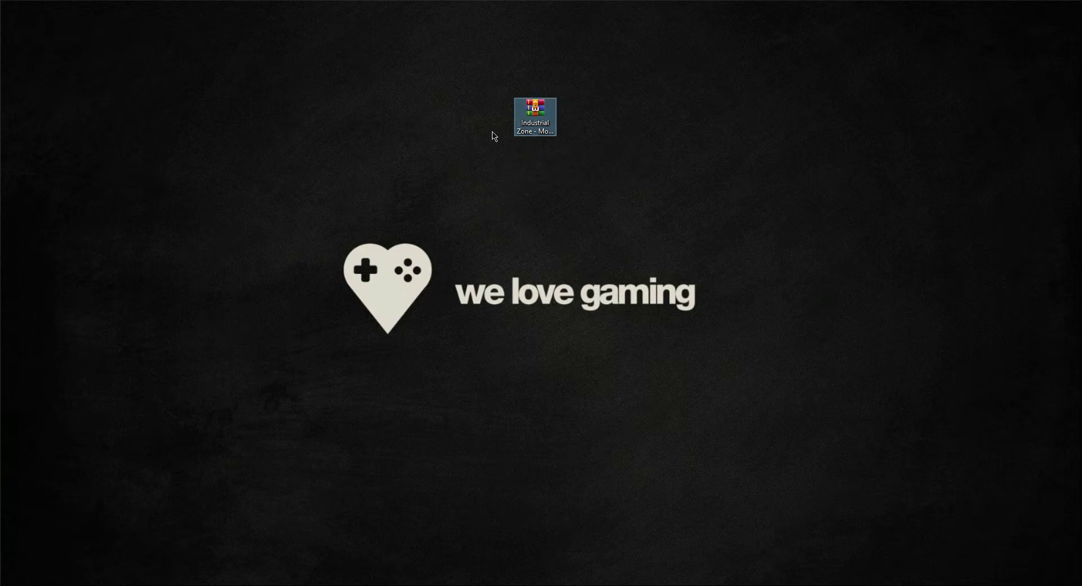
pyautogui.moveTo(669, 64); pyautogui.dragTo(482, 214)
pyautogui.click(560, 212)
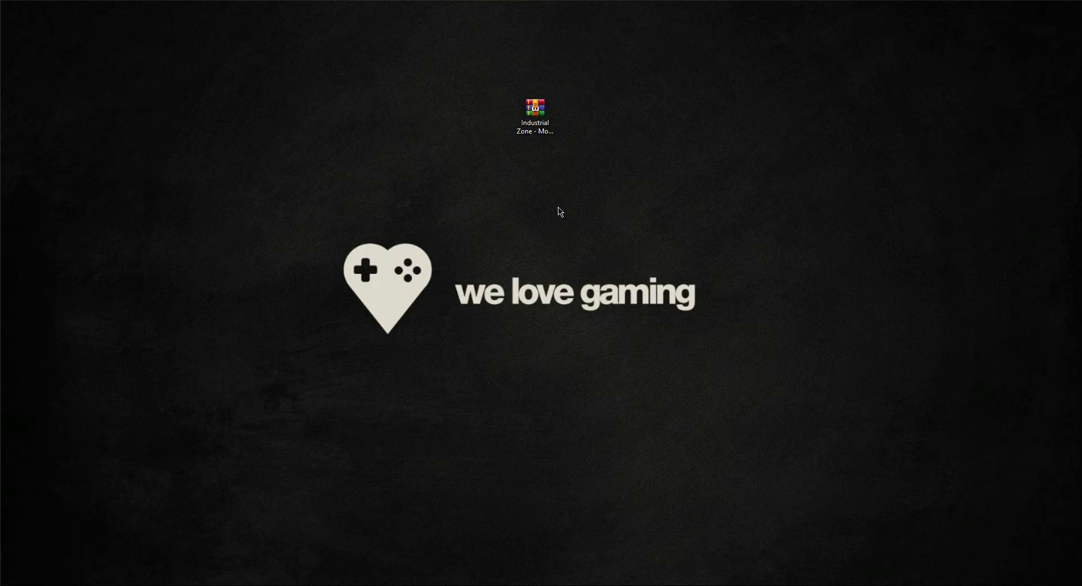
# Extract the Industrial Zone archive onto the desktop with WinRAR's Extract Here
pyautogui.rightClick(526, 102)
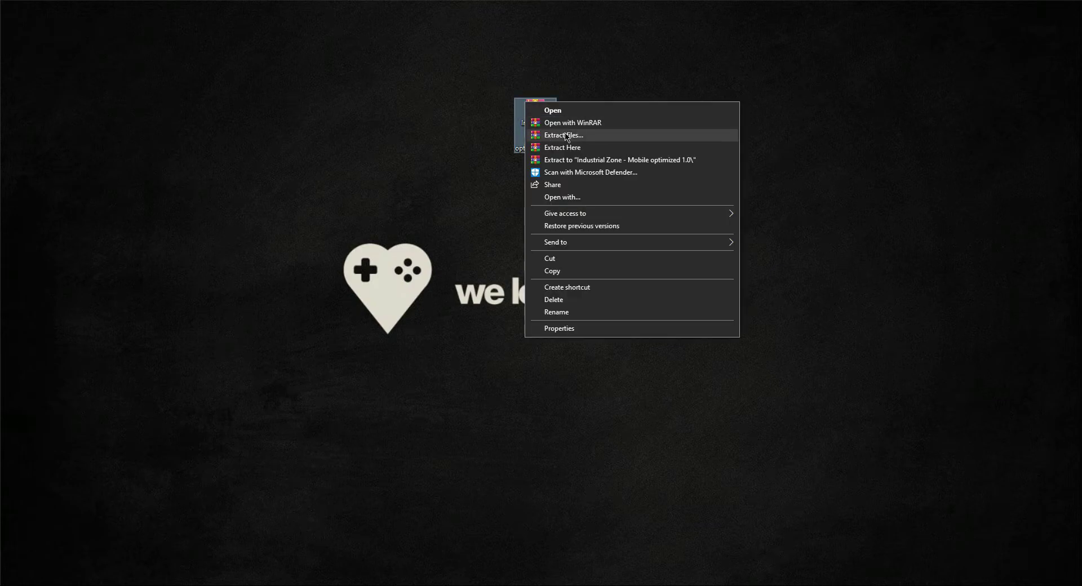
pyautogui.click(563, 147)
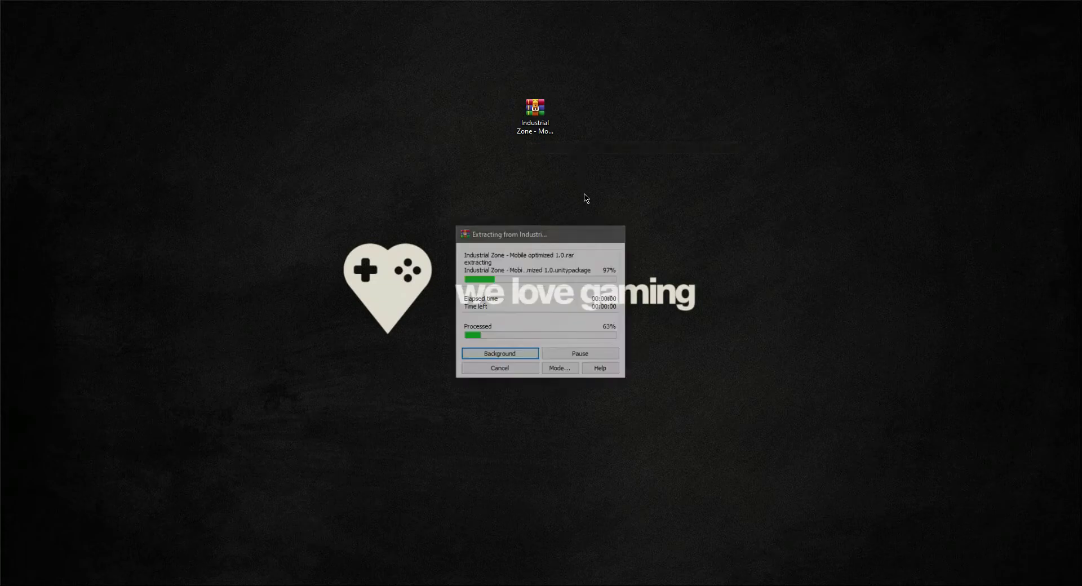
pyautogui.moveTo(22, 16); pyautogui.dragTo(601, 220)
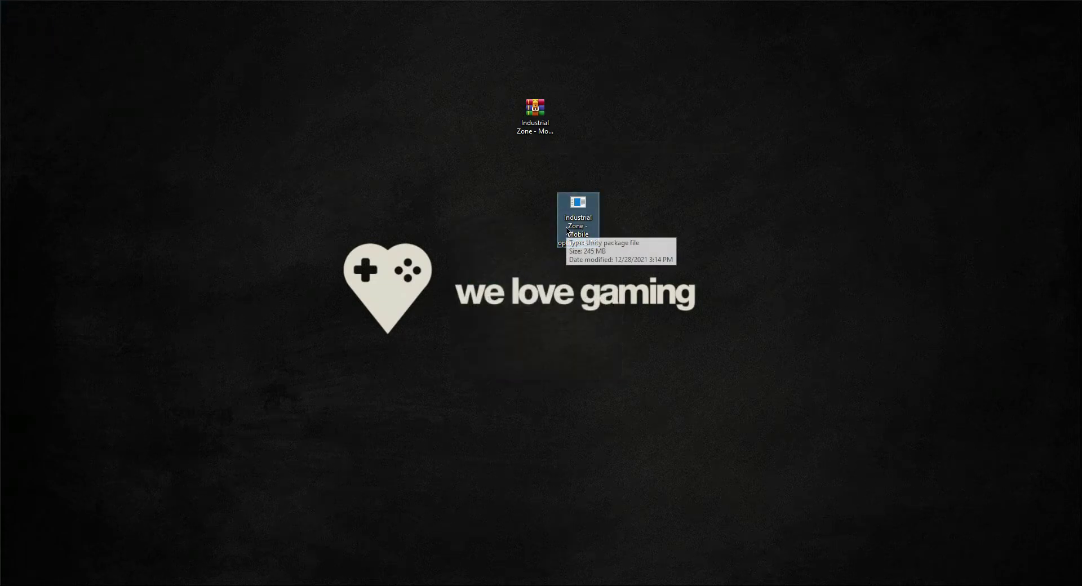
pyautogui.click(512, 233)
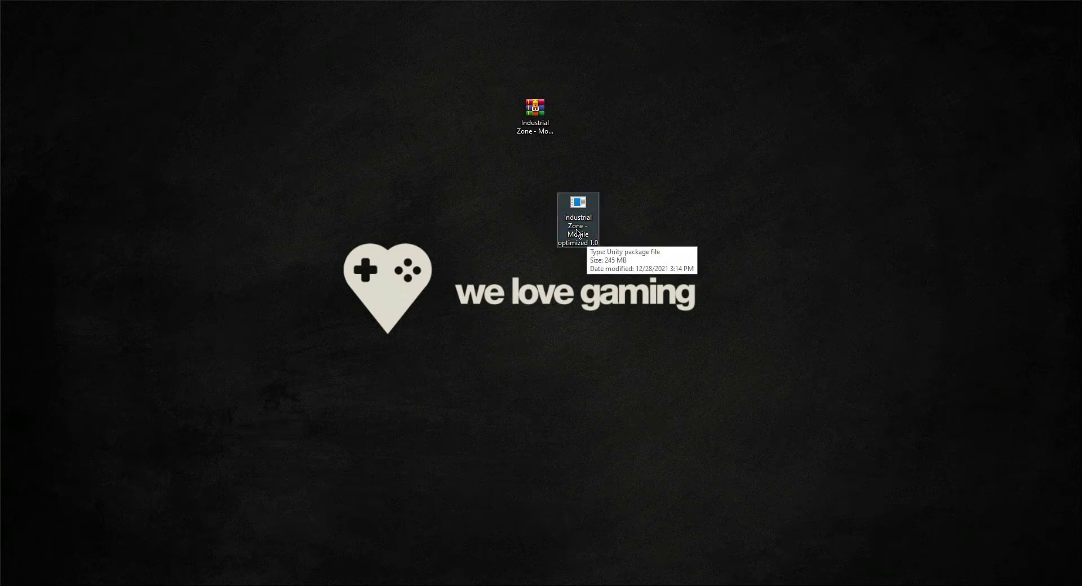
# Refresh the desktop and open the extracted Industrial Zone .unitypackage in Unity
pyautogui.rightClick(395, 247)
pyautogui.click(430, 281)
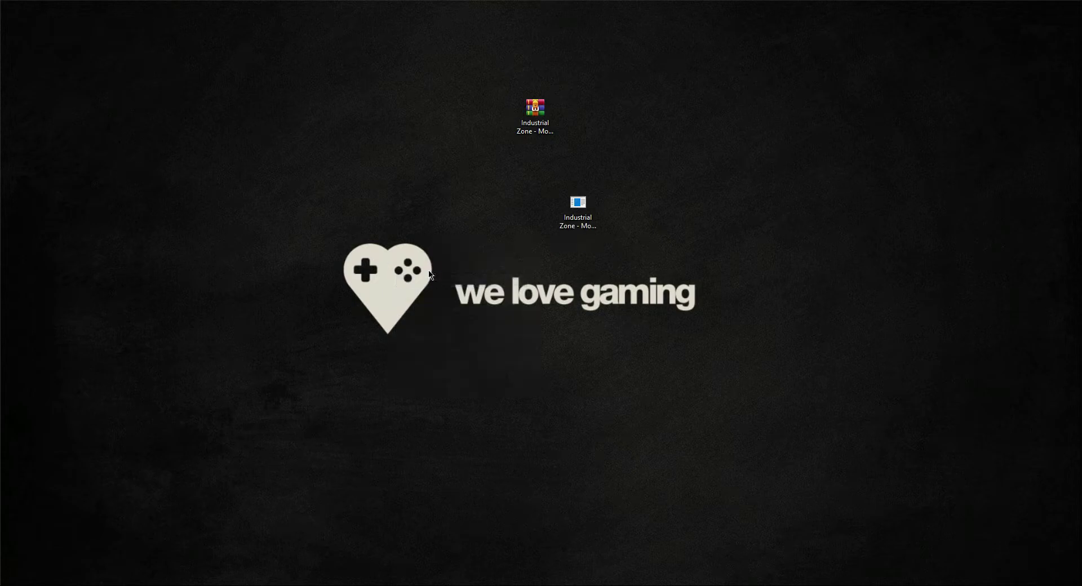
pyautogui.doubleClick(592, 220)
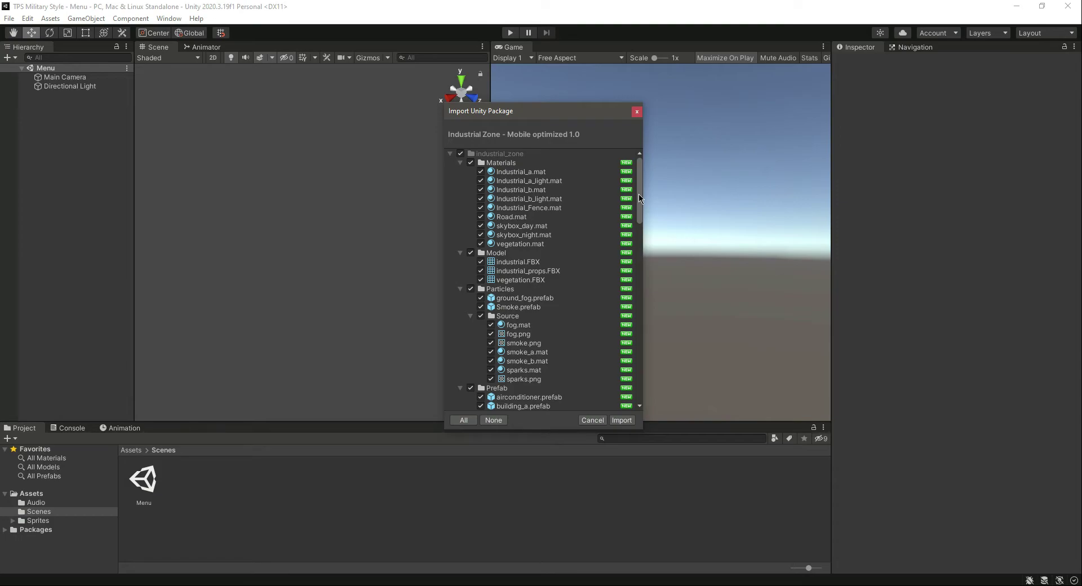
# Review the Industrial Zone package's asset list and import all of it
pyautogui.moveTo(640, 197); pyautogui.dragTo(659, 164)
pyautogui.moveTo(642, 182)
pyautogui.mouseDown()
pyautogui.moveTo(634, 372)
pyautogui.moveTo(641, 177)
pyautogui.mouseUp()
pyautogui.click(620, 420)
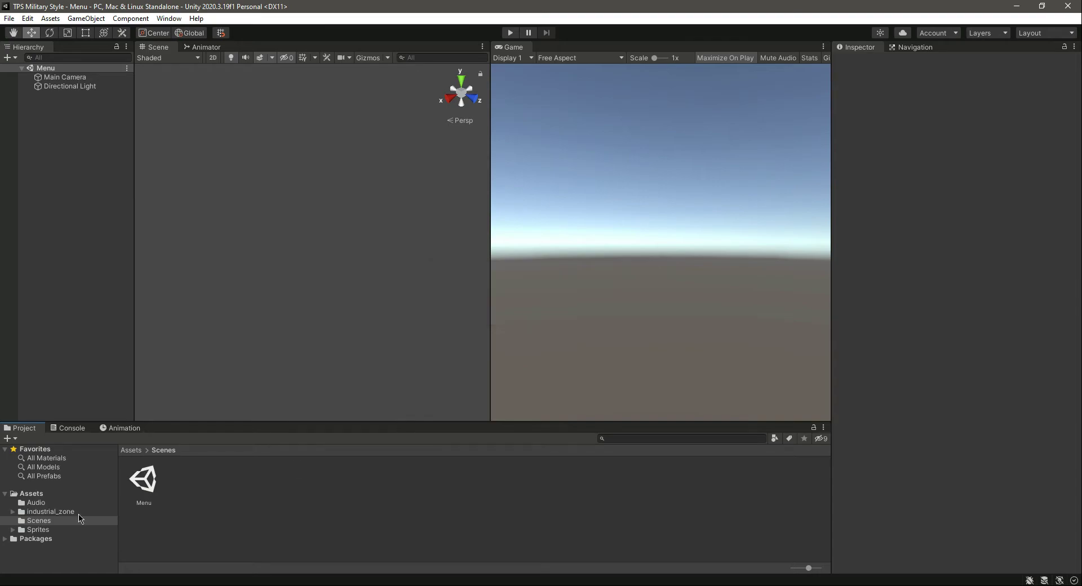
# Move scene_night from the industrial_zone folder into the Scenes folder beside Menu
pyautogui.click(65, 513)
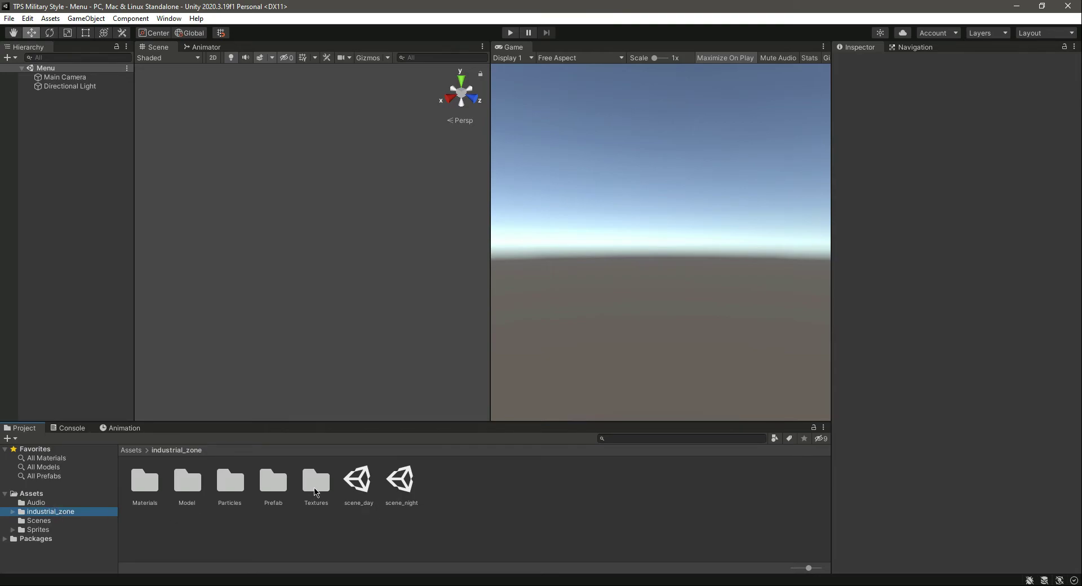
pyautogui.click(362, 486)
pyautogui.click(398, 489)
pyautogui.click(361, 485)
pyautogui.click(399, 492)
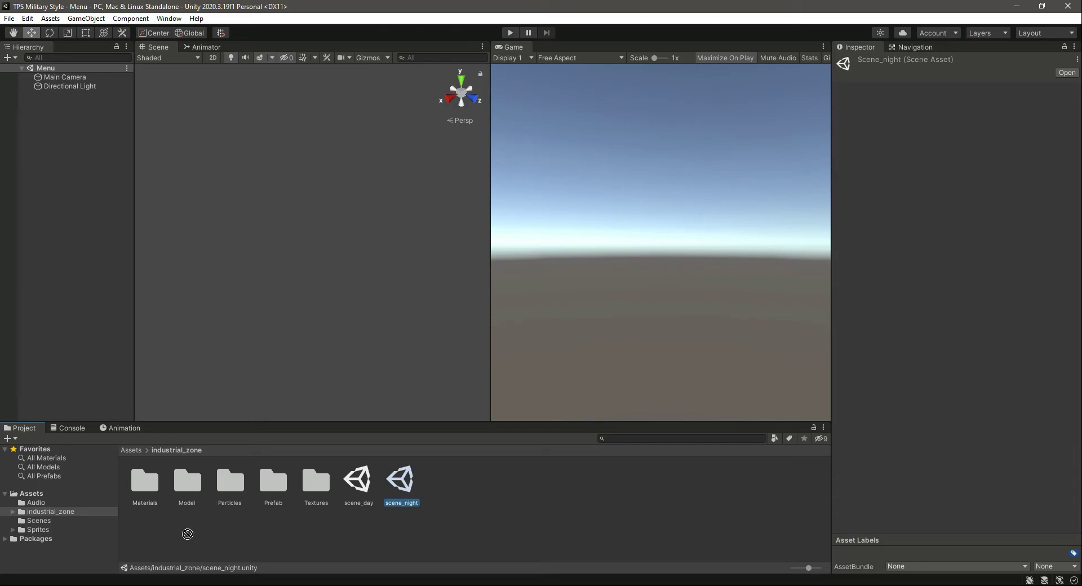
pyautogui.moveTo(50, 526); pyautogui.dragTo(50, 522)
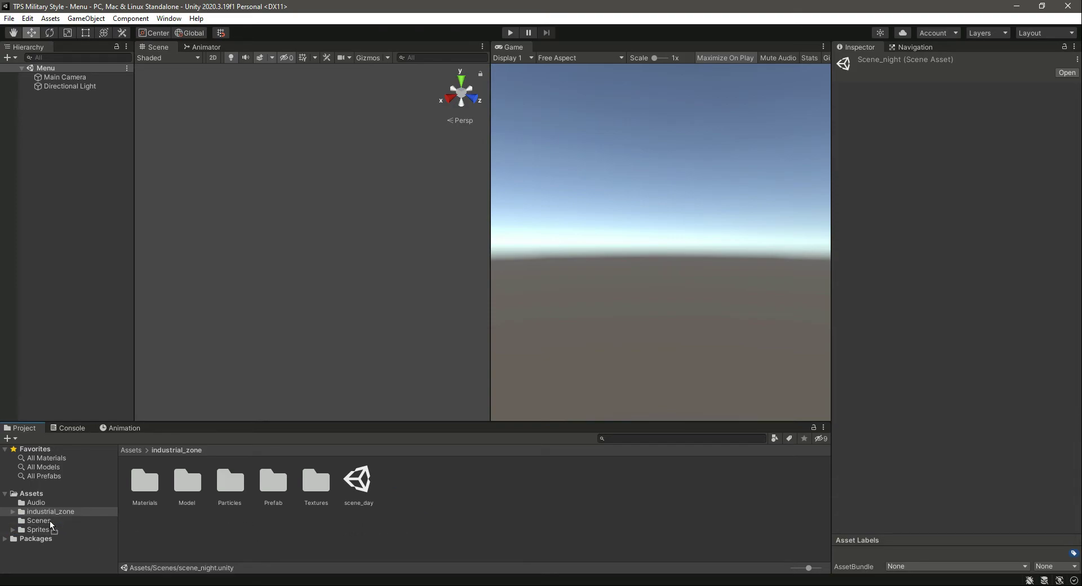
pyautogui.click(50, 521)
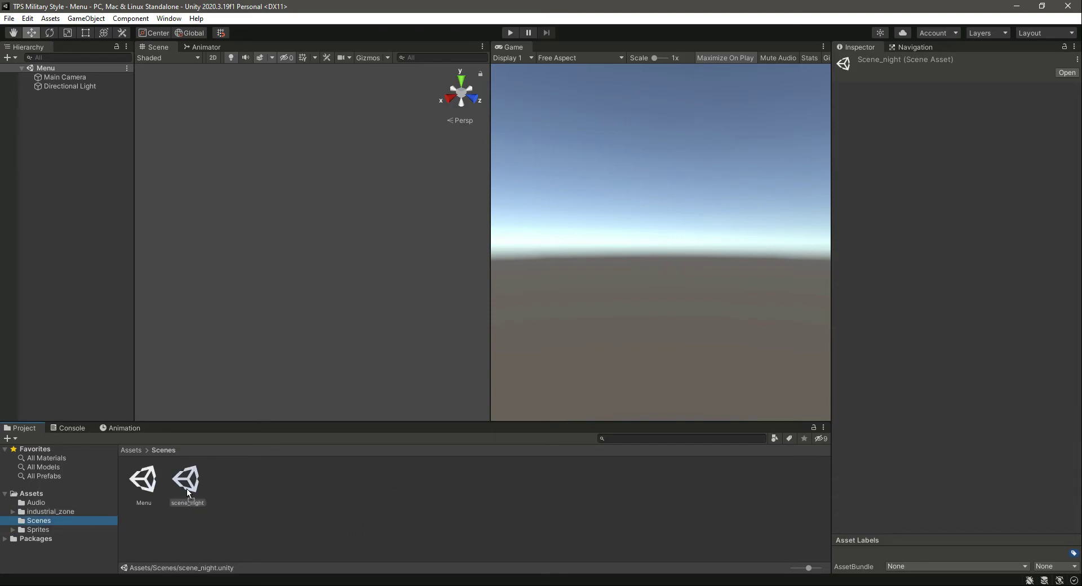
pyautogui.click(240, 511)
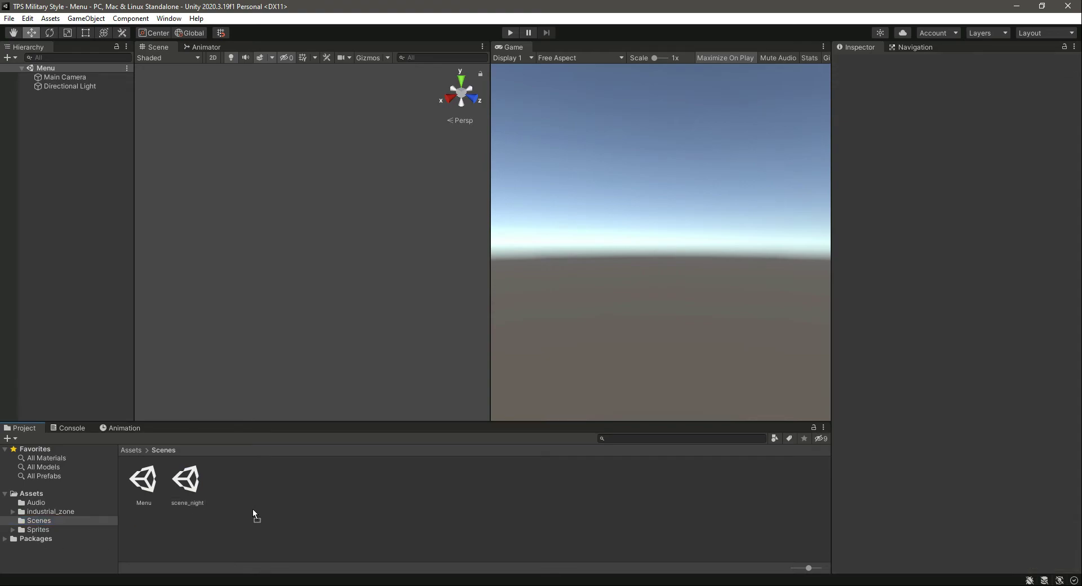
# Open scene_night, widen the Scene view, and fly around the industrial night map
pyautogui.doubleClick(189, 491)
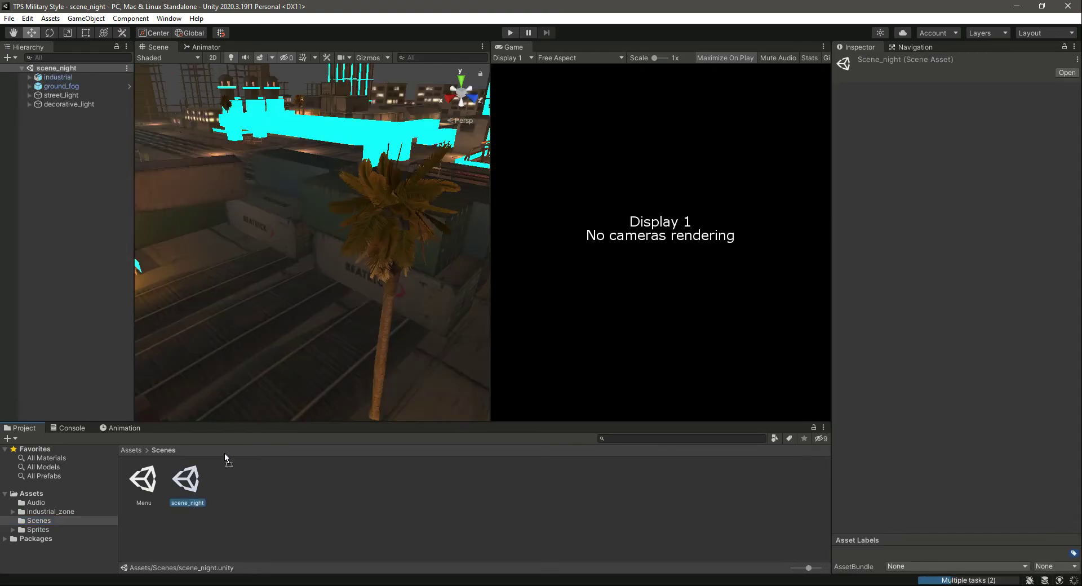
pyautogui.moveTo(370, 255); pyautogui.dragTo(804, 181, button='right')
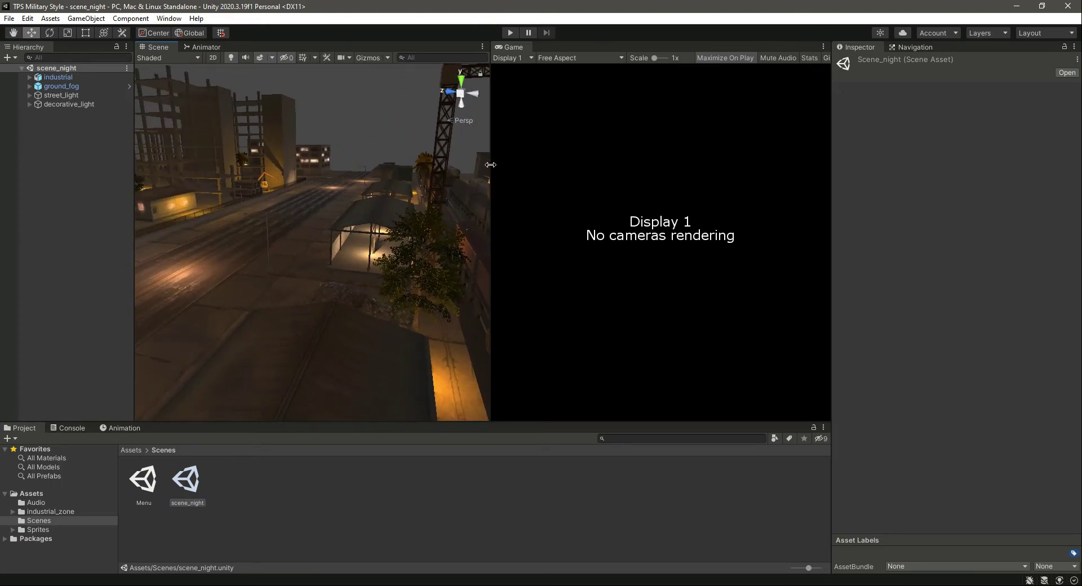
pyautogui.moveTo(489, 162); pyautogui.dragTo(761, 180)
pyautogui.moveTo(733, 186); pyautogui.dragTo(59, 303, button='right')
pyautogui.moveTo(335, 299); pyautogui.dragTo(946, 277, button='right')
pyautogui.moveTo(534, 317); pyautogui.dragTo(65, 304, button='right')
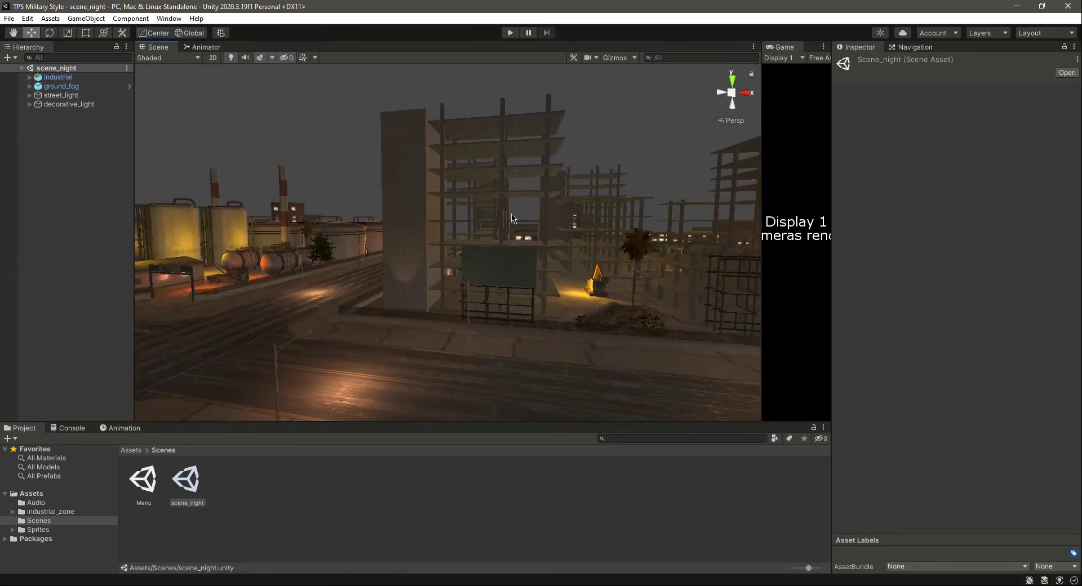
pyautogui.moveTo(517, 241); pyautogui.dragTo(338, 271, button='right')
# Unpack the industrial and ground_fog prefabs completely
pyautogui.click(56, 77)
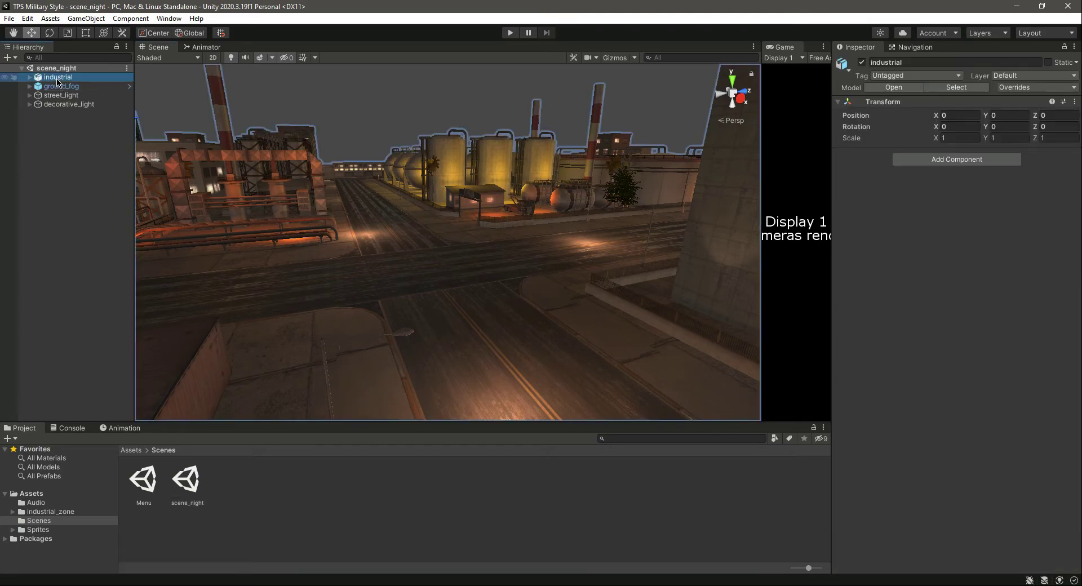
pyautogui.rightClick(56, 77)
pyautogui.moveTo(113, 213)
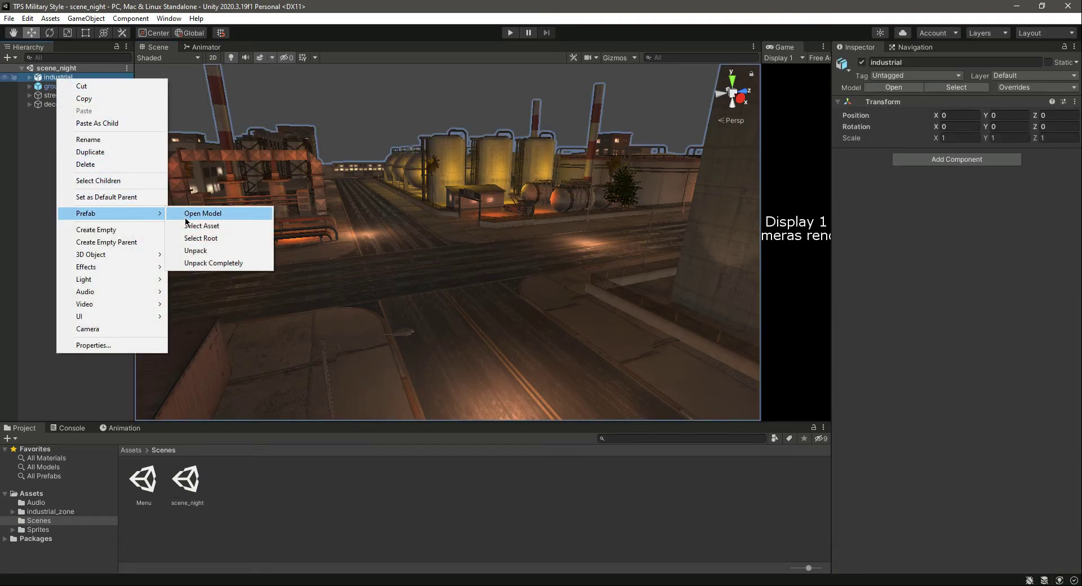
pyautogui.click(203, 264)
pyautogui.click(60, 86)
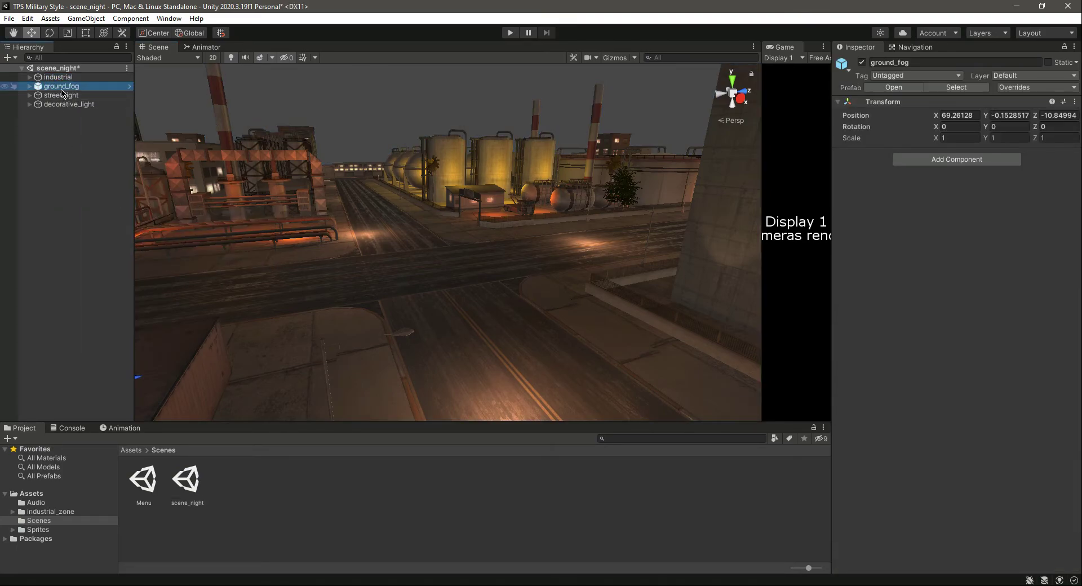
pyautogui.rightClick(61, 87)
pyautogui.moveTo(137, 225)
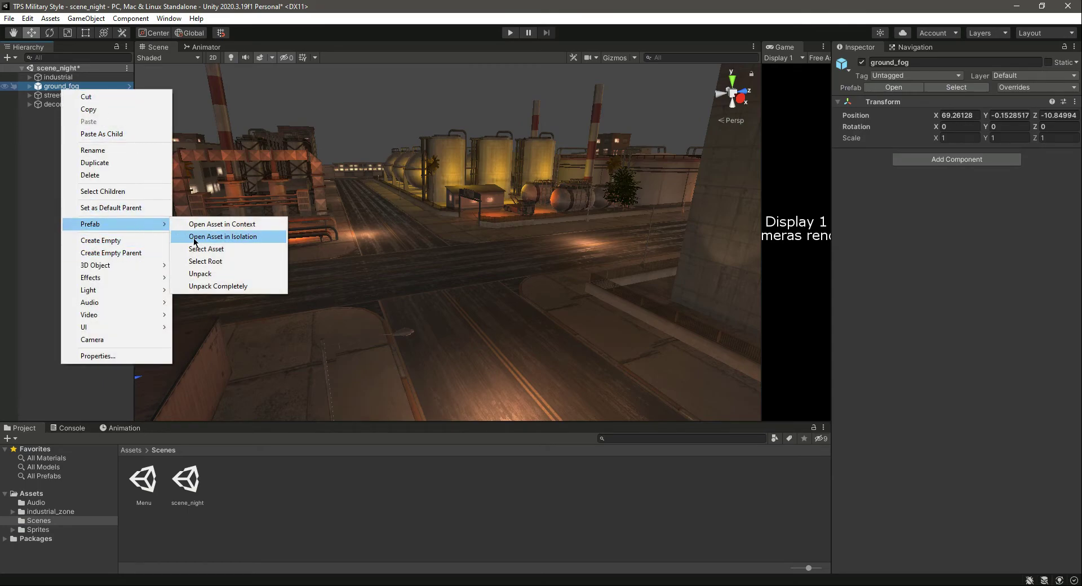
pyautogui.click(224, 287)
pyautogui.click(75, 145)
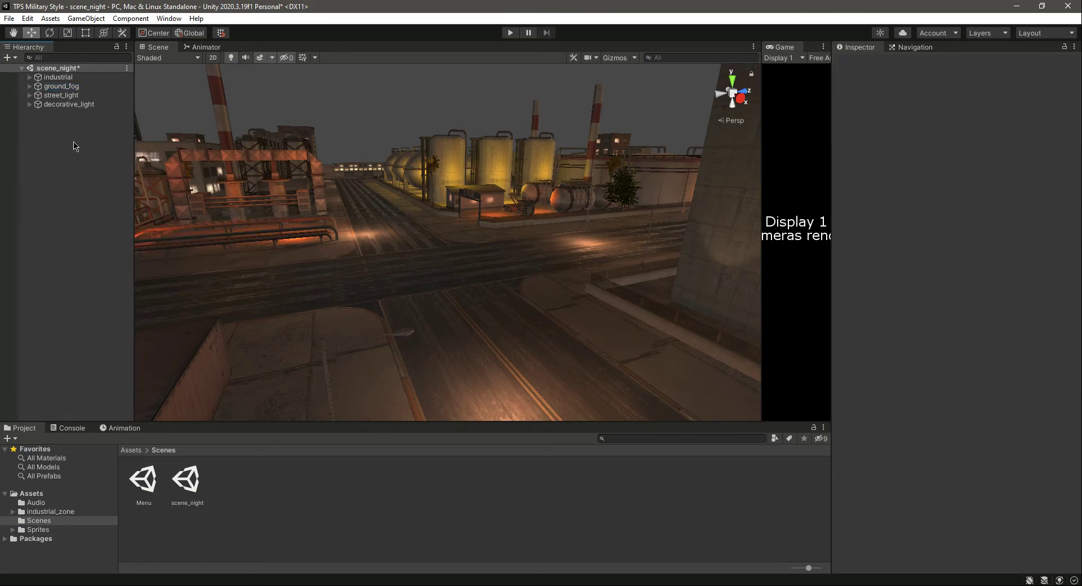
# Rename the scene_night asset to Mission and reload the scene
pyautogui.click(199, 489)
pyautogui.rightClick(199, 489)
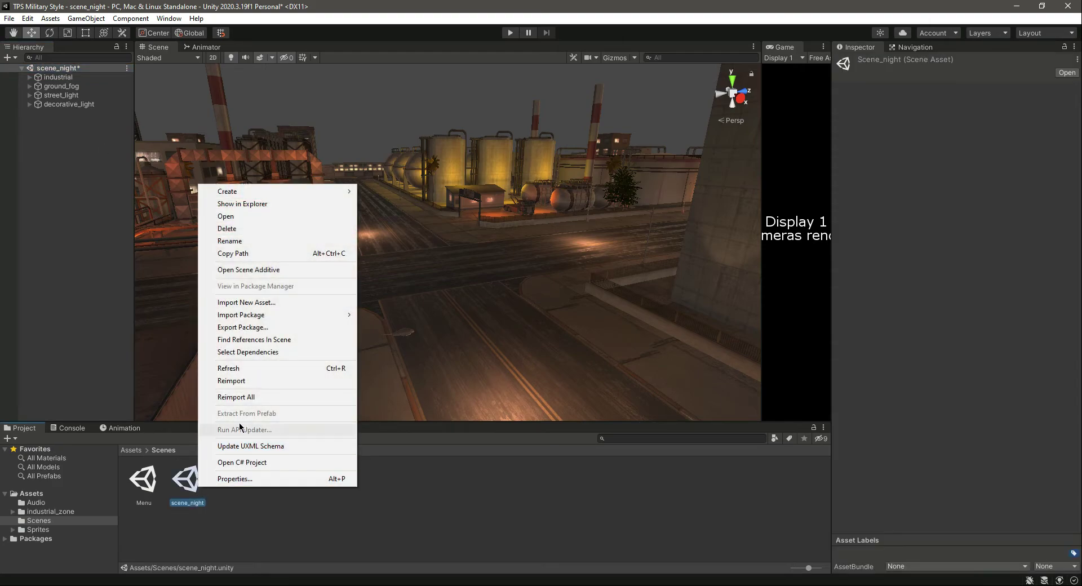
pyautogui.click(237, 241)
pyautogui.write('Mission')
pyautogui.press('Return')
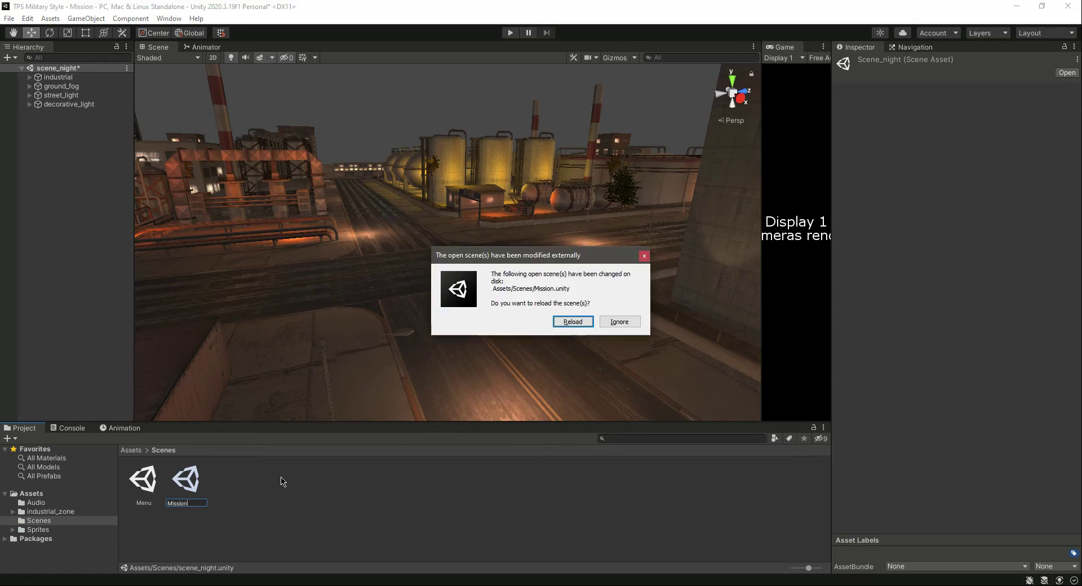
pyautogui.click(565, 322)
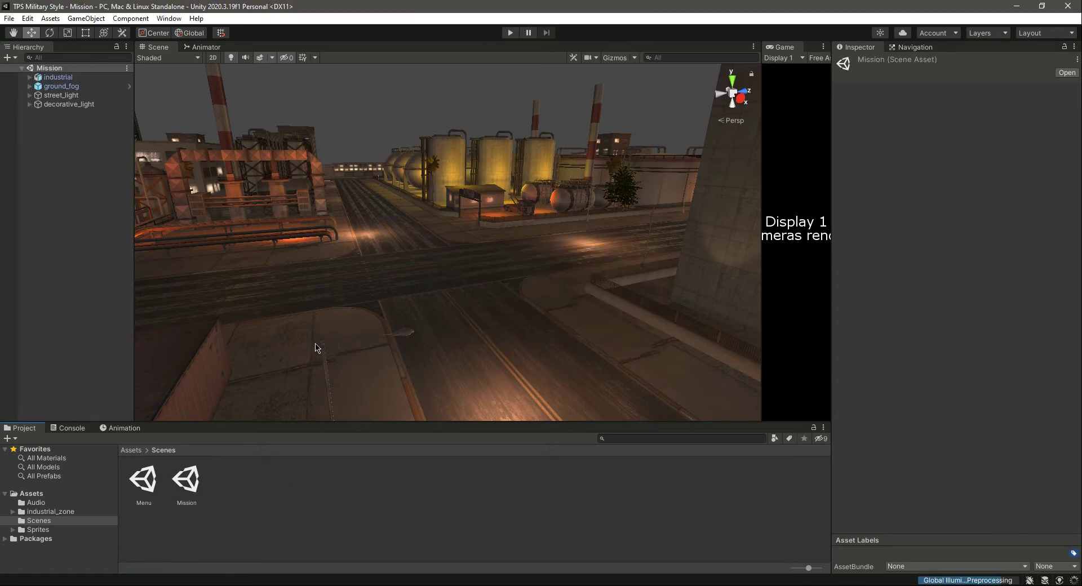
# Unpack industrial and ground_fog completely again in the reloaded Mission scene
pyautogui.rightClick(63, 77)
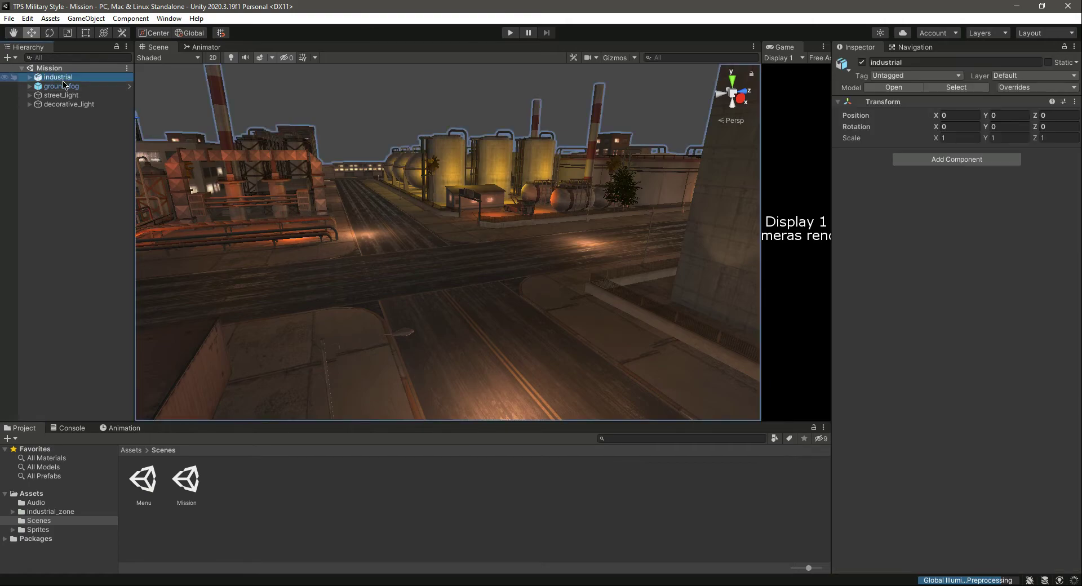
pyautogui.moveTo(144, 218)
pyautogui.click(226, 266)
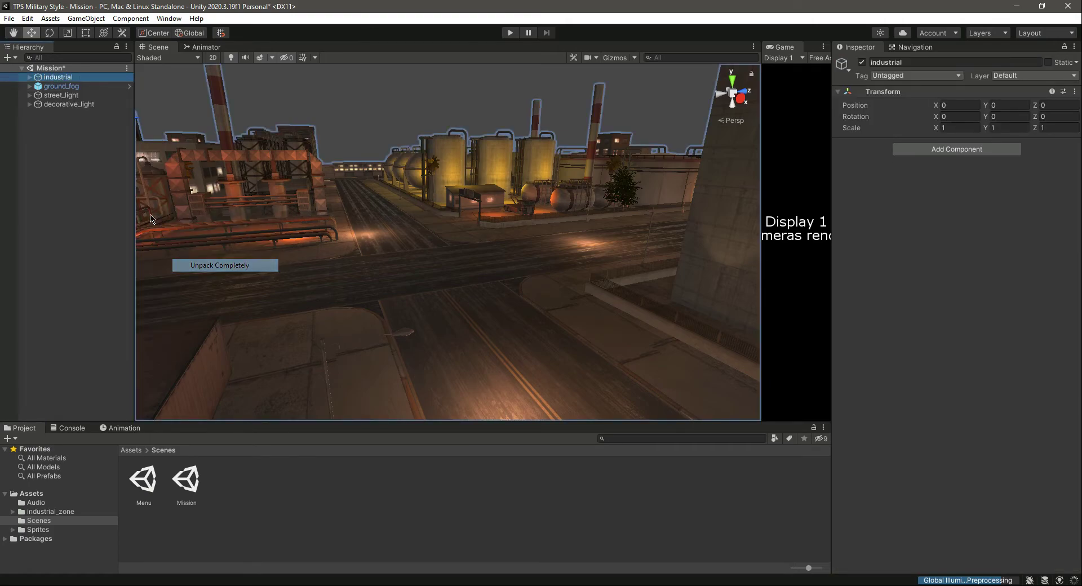
pyautogui.click(55, 87)
pyautogui.rightClick(55, 88)
pyautogui.moveTo(141, 220)
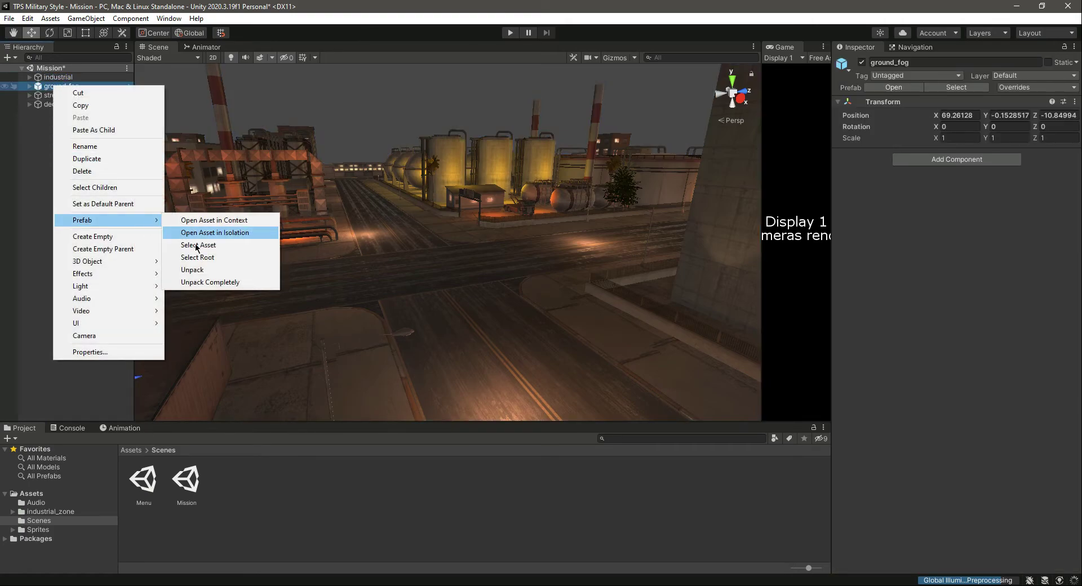
pyautogui.click(202, 289)
pyautogui.click(32, 221)
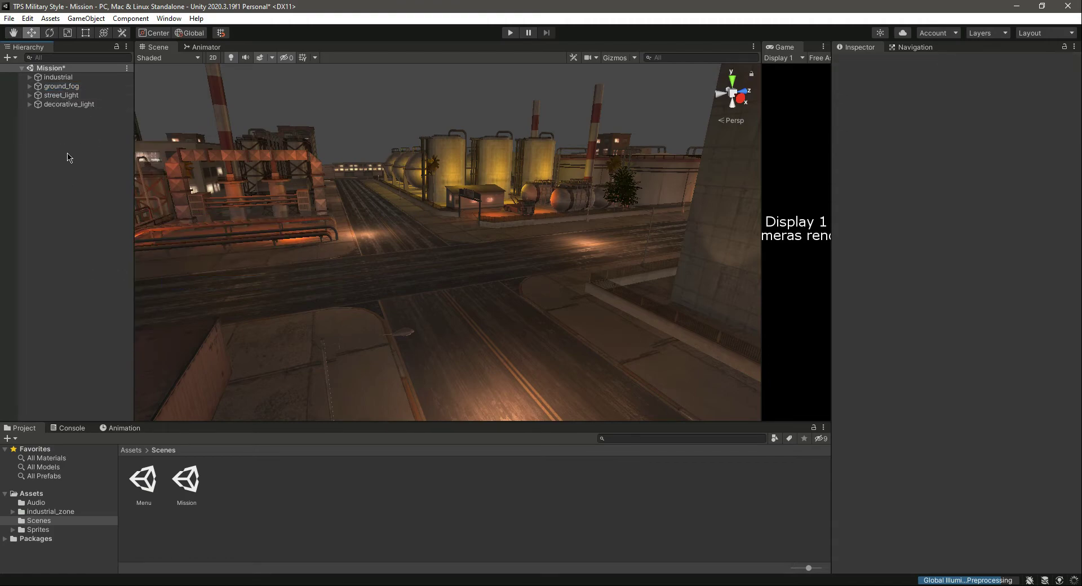
# Save the Mission scene and inspect the new MissionSettings lighting asset
pyautogui.hotkey('ctrl', 's')
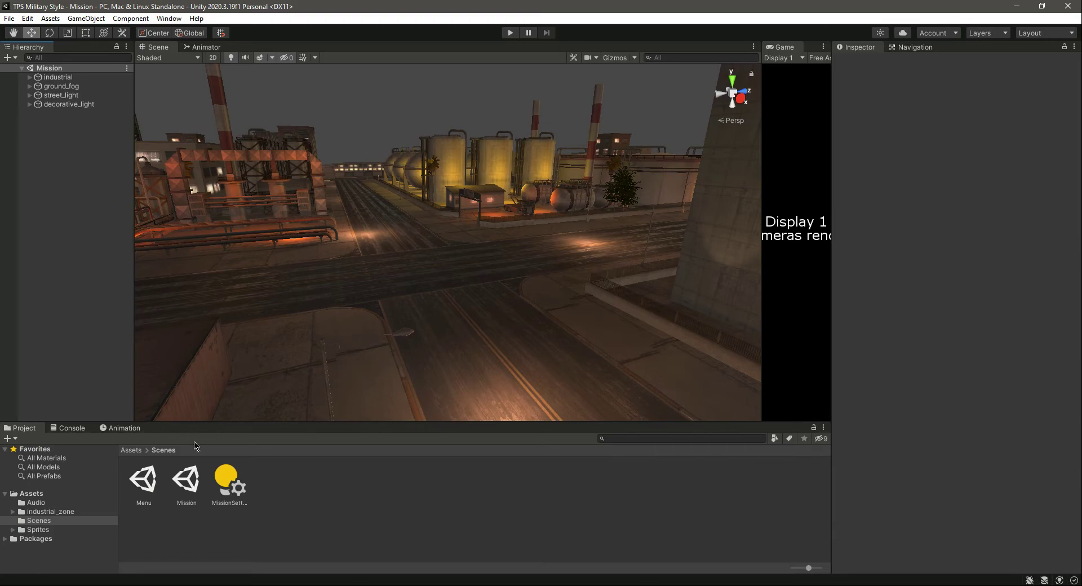
pyautogui.click(230, 479)
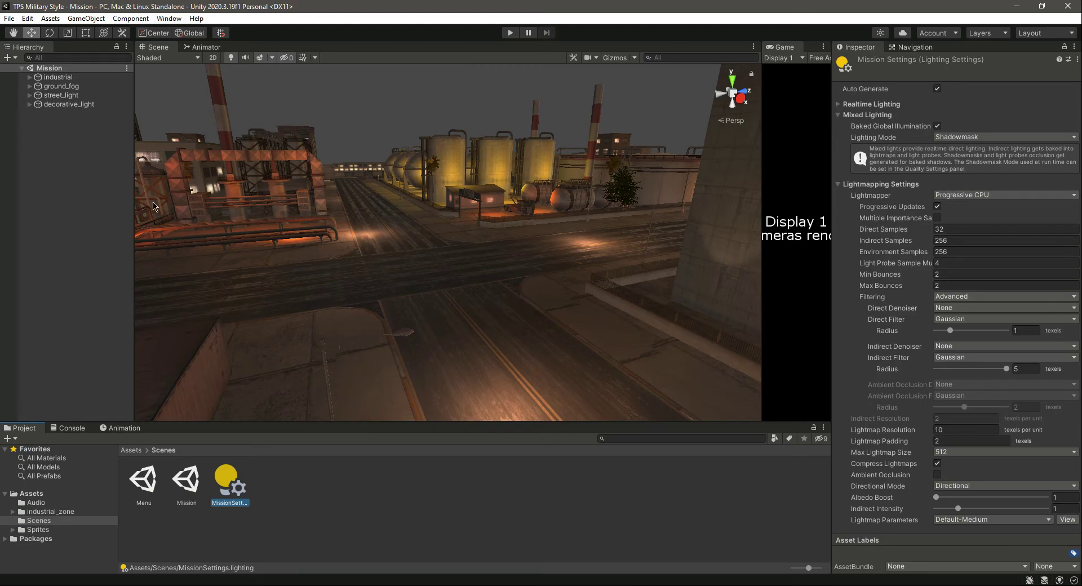
# Create an empty object in the Hierarchy named Enviroment
pyautogui.rightClick(49, 161)
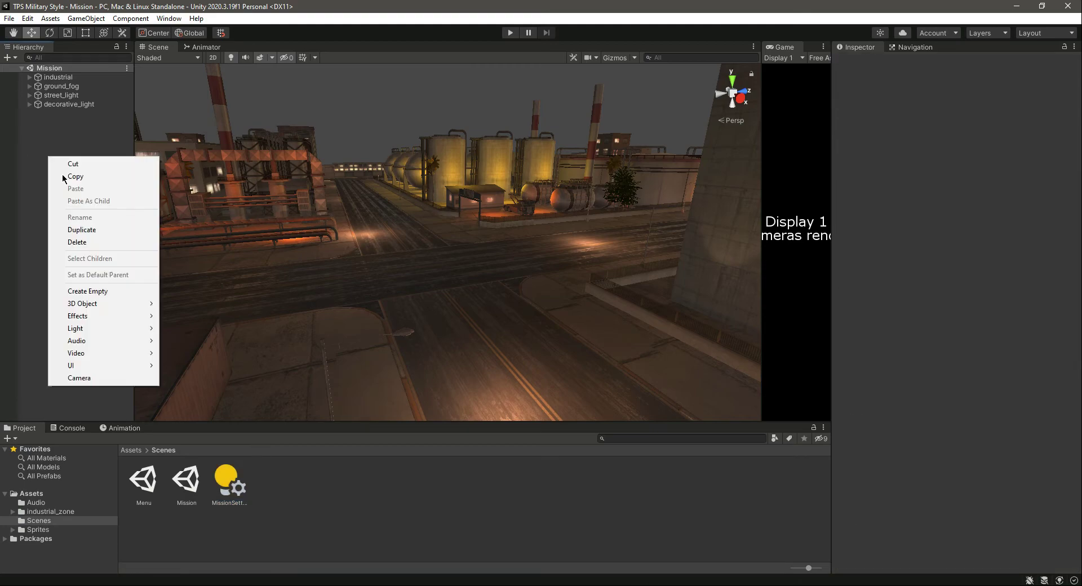
pyautogui.click(99, 292)
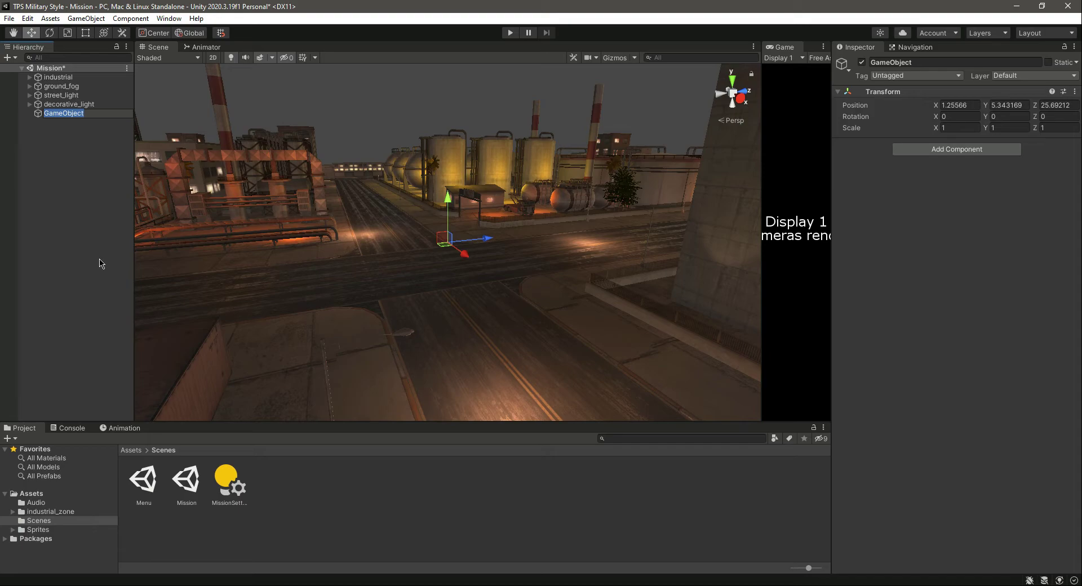
pyautogui.write('Enviroment')
pyautogui.press('Return')
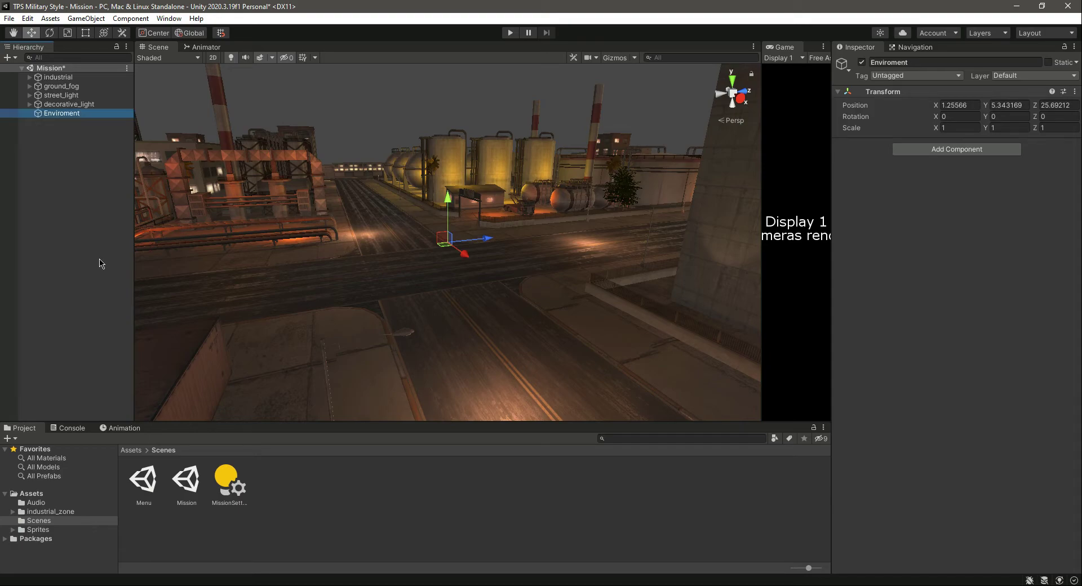
# Parent industrial, ground_fog, street_light and decorative_light under Enviroment, save, and collapse it
pyautogui.click(56, 78)
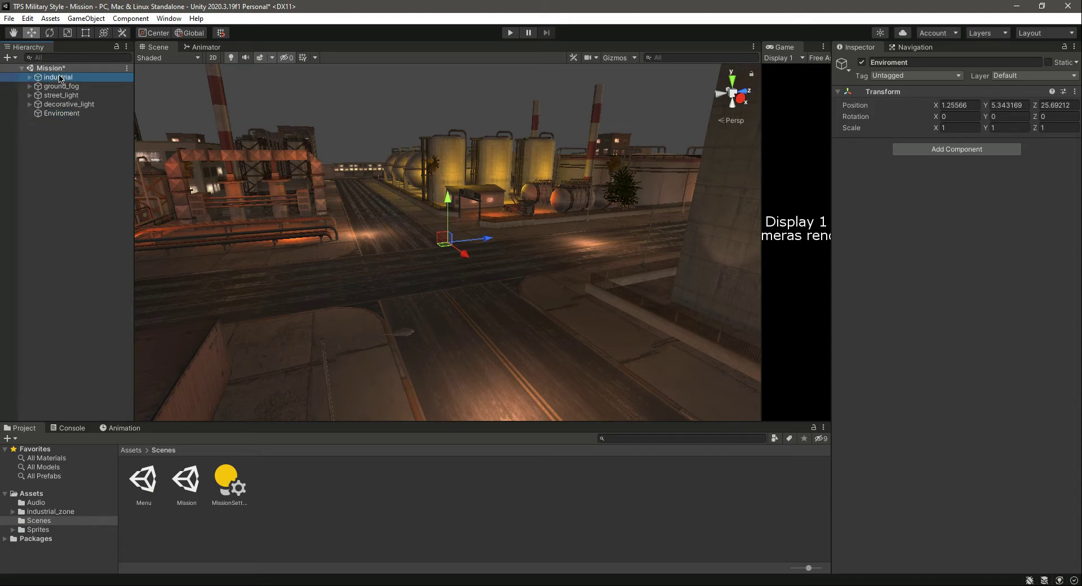
pyautogui.keyDown('shift'); pyautogui.click(68, 104); pyautogui.keyUp('shift')
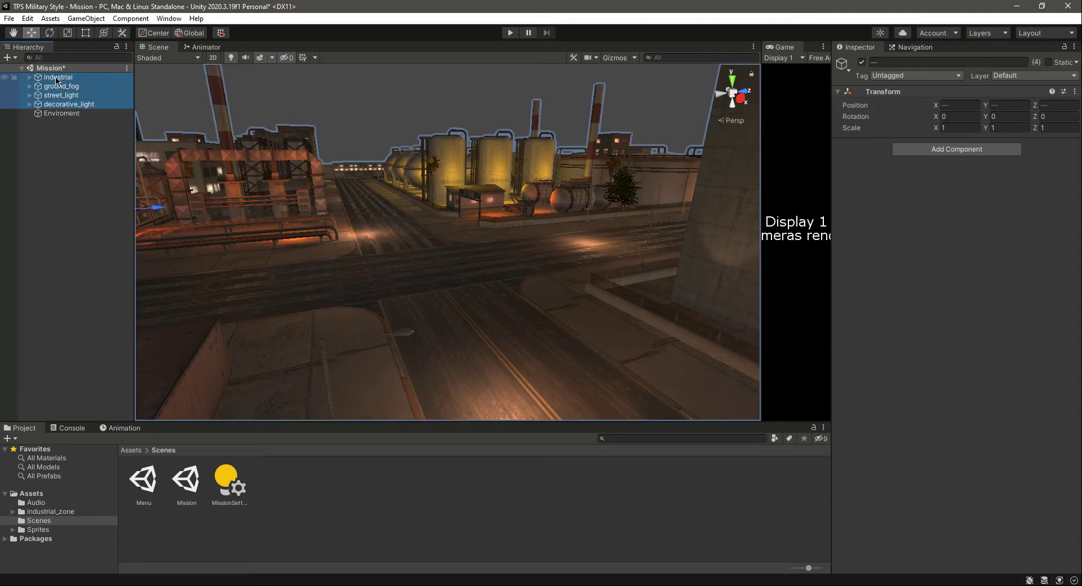
pyautogui.moveTo(59, 82); pyautogui.dragTo(77, 115)
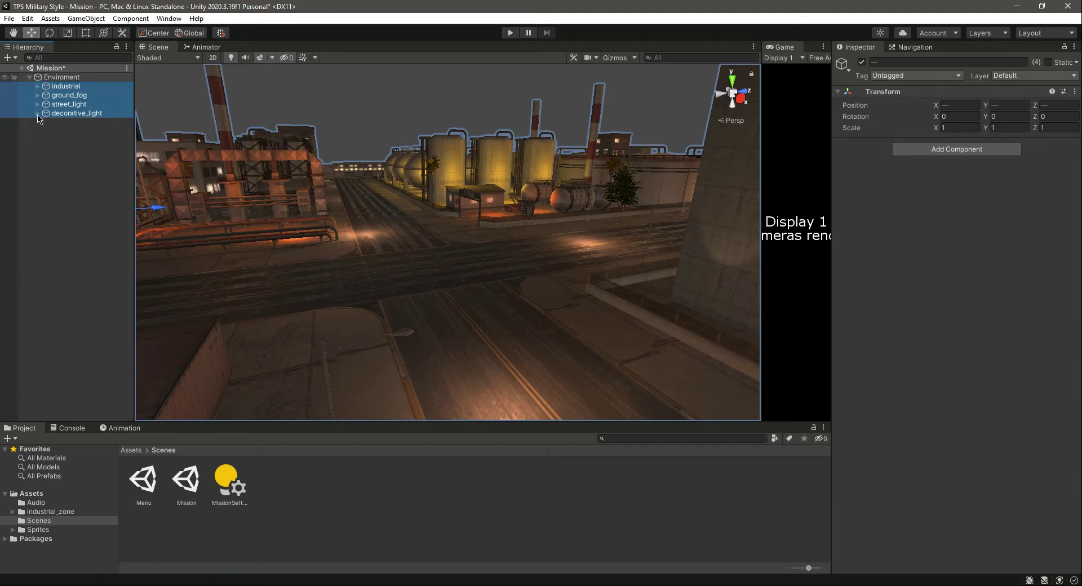
pyautogui.click(62, 182)
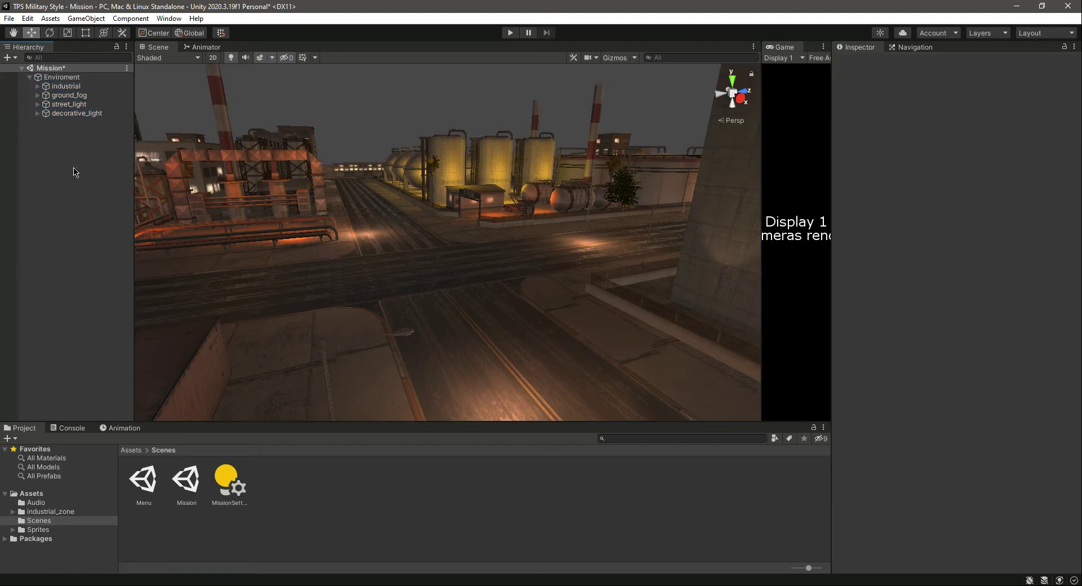
pyautogui.hotkey('ctrl', 's')
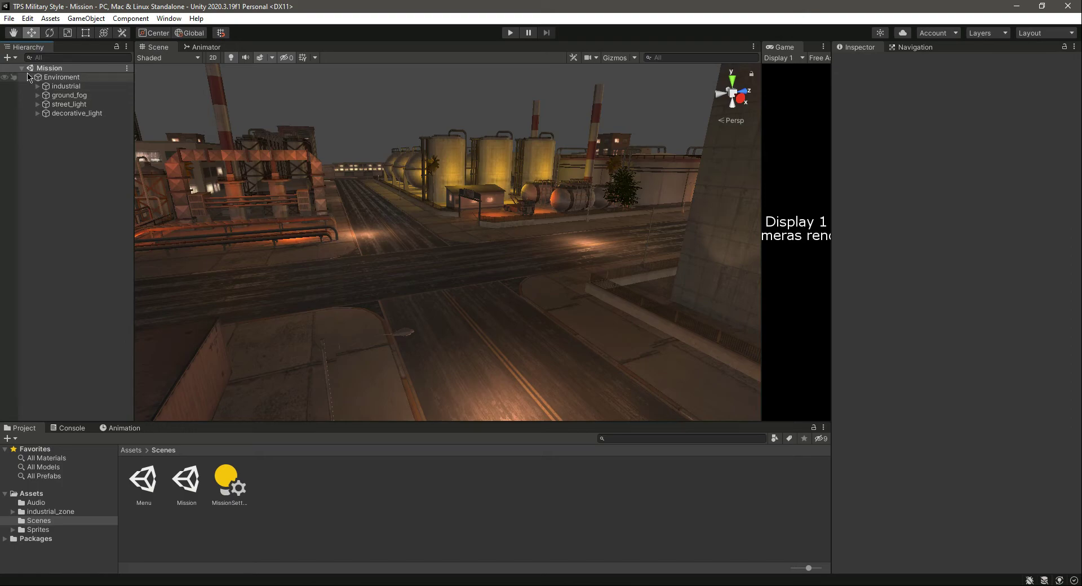
pyautogui.click(29, 78)
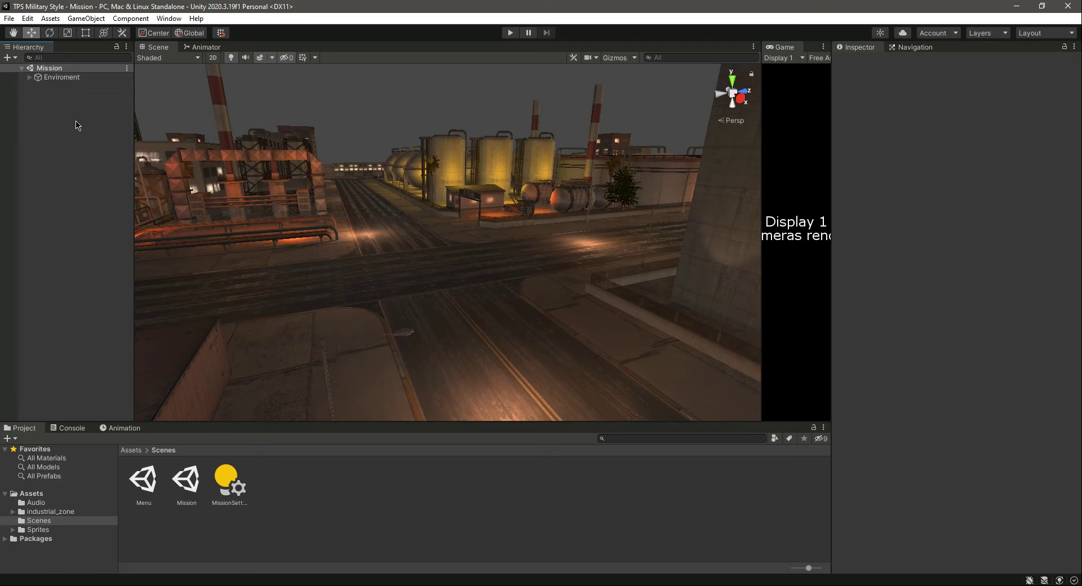
# Add the Menu and Mission scenes to Build Settings' Scenes In Build list
pyautogui.click(9, 18)
pyautogui.click(43, 155)
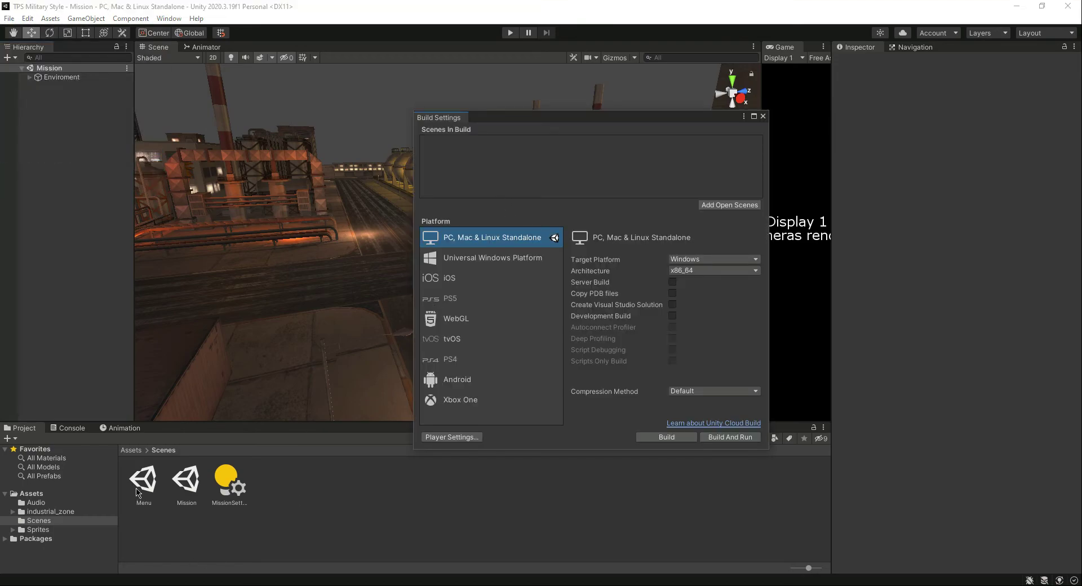
pyautogui.moveTo(137, 492); pyautogui.dragTo(472, 162)
pyautogui.moveTo(186, 482); pyautogui.dragTo(522, 174)
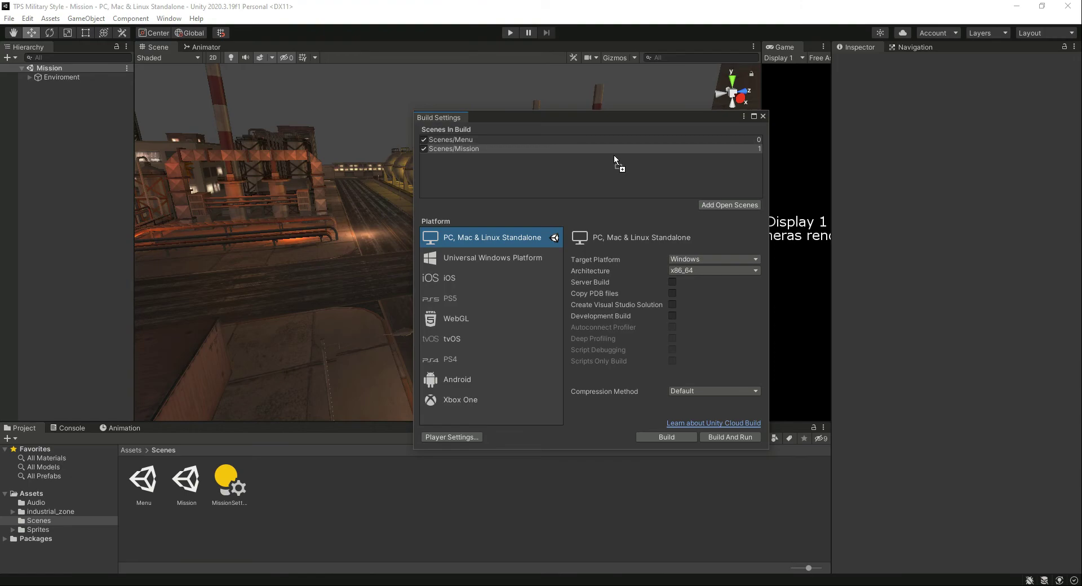
# Check the build entries, close Build Settings and reopen it to verify the list
pyautogui.moveTo(495, 136); pyautogui.dragTo(487, 141)
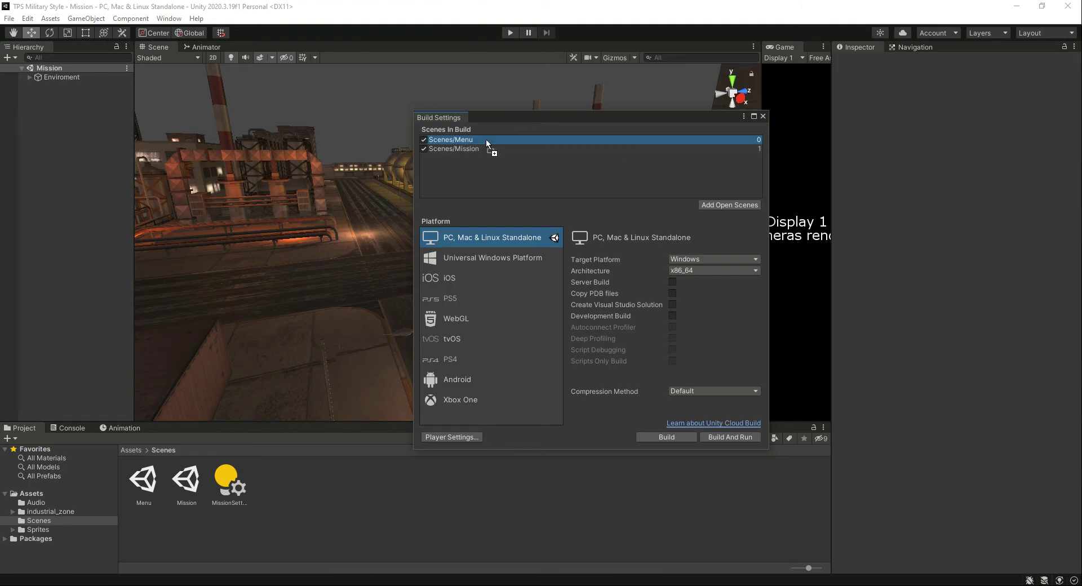
pyautogui.click(492, 148)
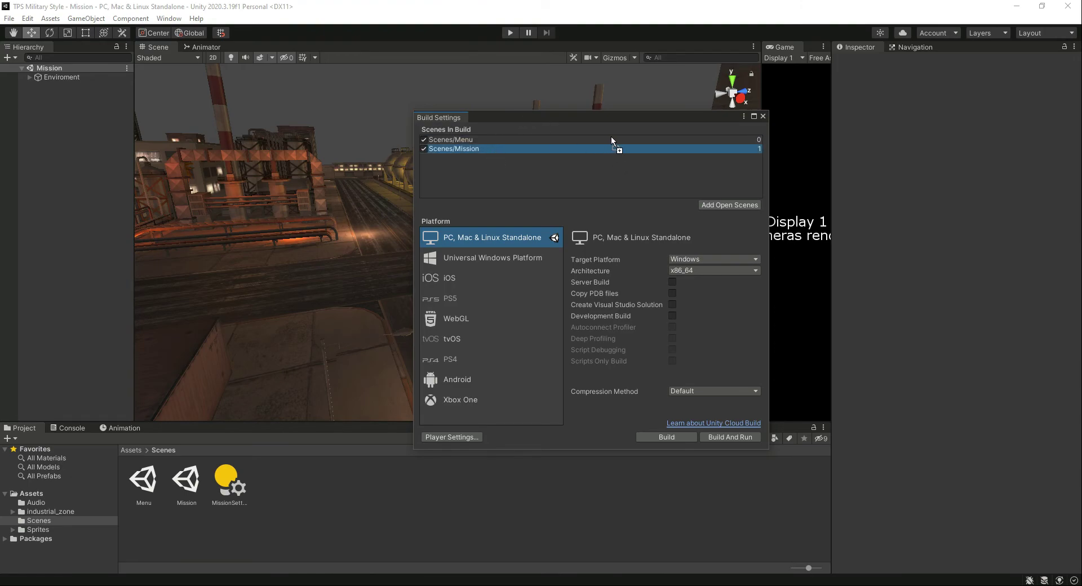
pyautogui.click(763, 116)
pyautogui.click(9, 18)
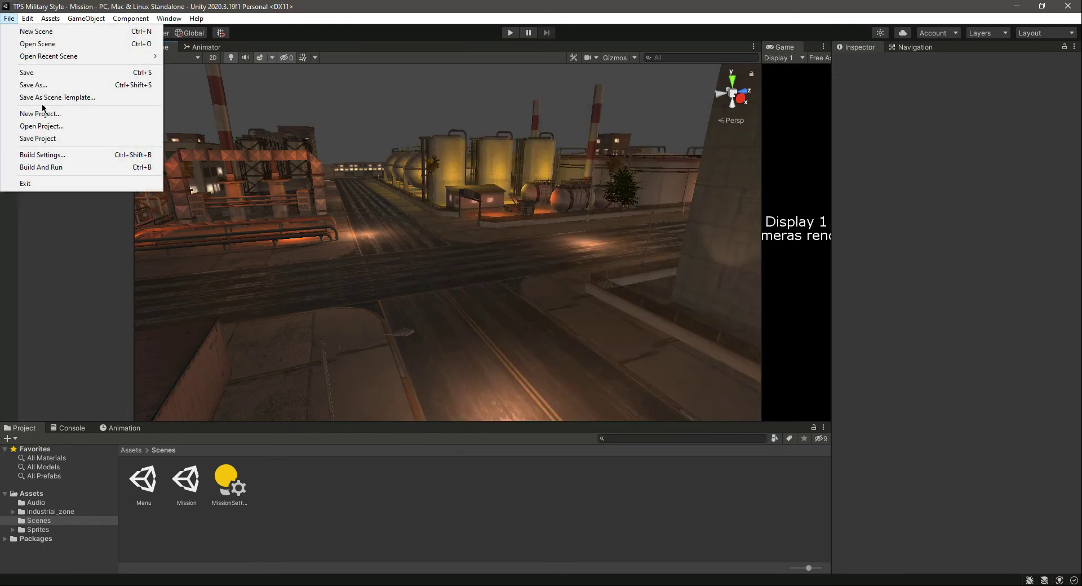
pyautogui.click(51, 155)
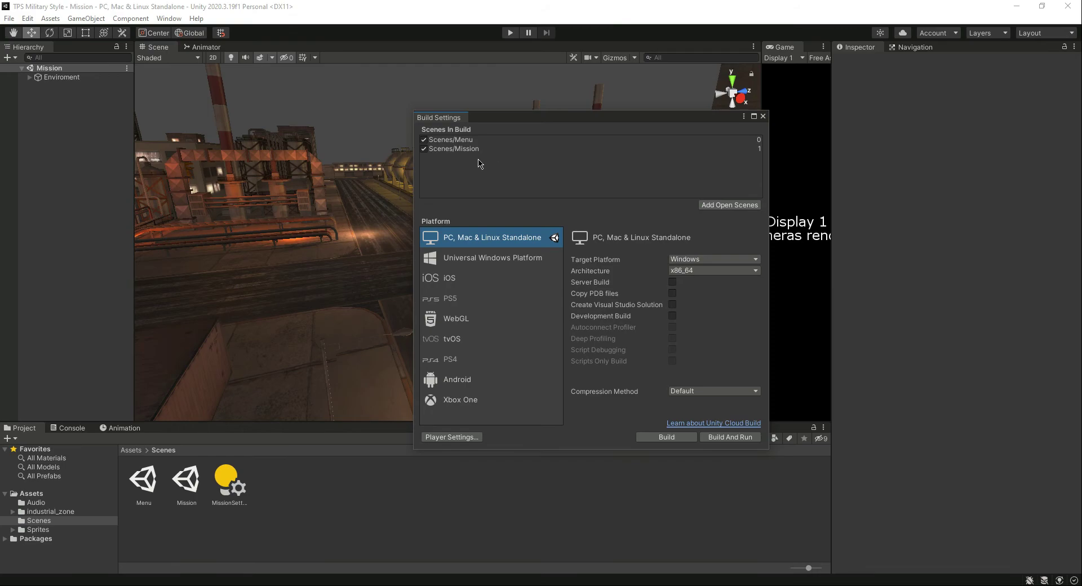
# Close Build Settings, then orbit, zoom out and fly over the whole night industrial map from above
pyautogui.click(763, 117)
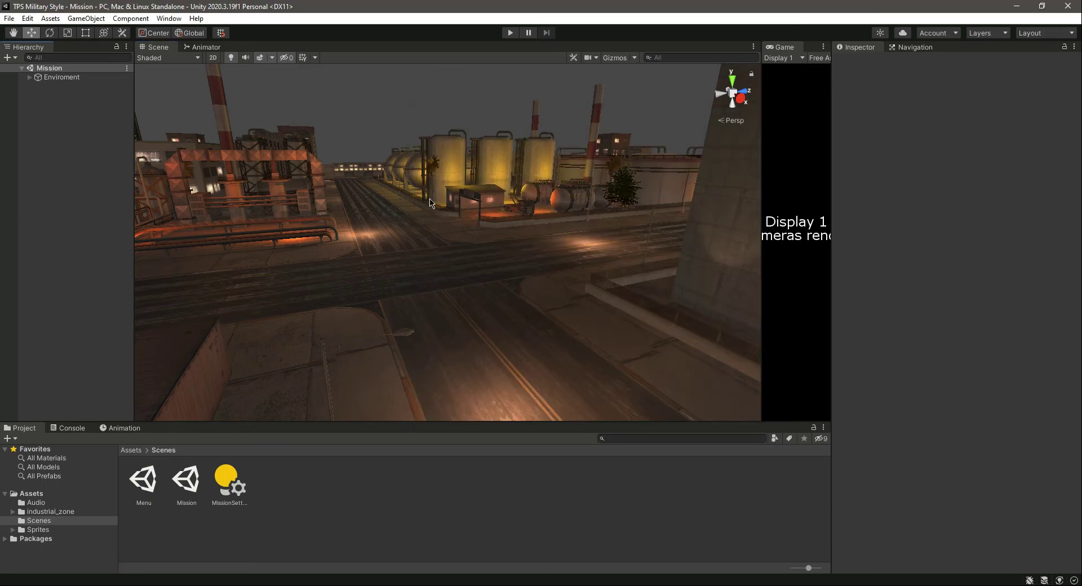
pyautogui.moveTo(431, 202); pyautogui.dragTo(664, 286, button='right')
pyautogui.scroll(-10, 664, 285)
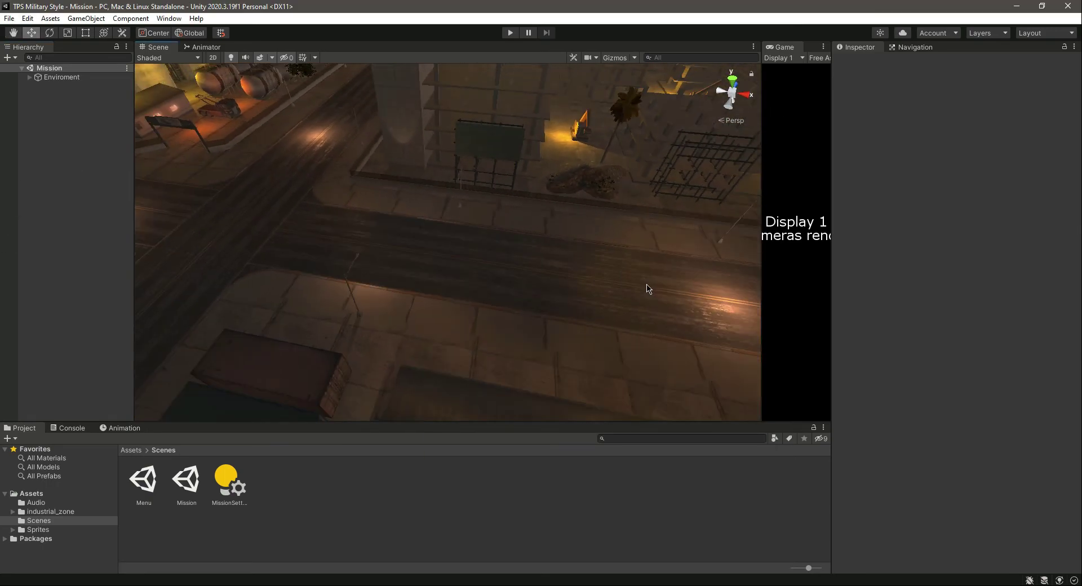
pyautogui.scroll(-10, 619, 316)
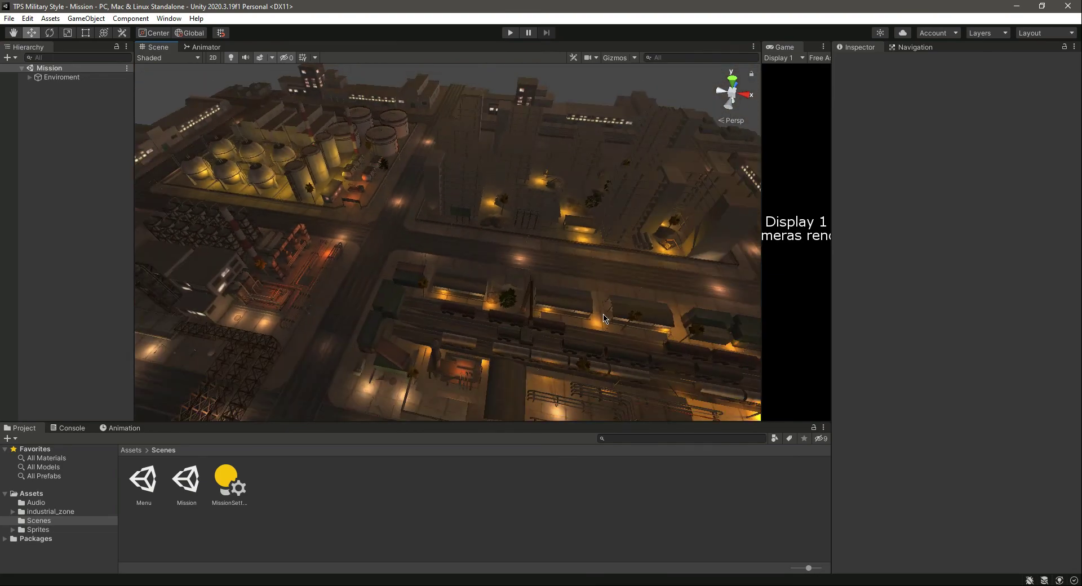
pyautogui.scroll(-2, 605, 319)
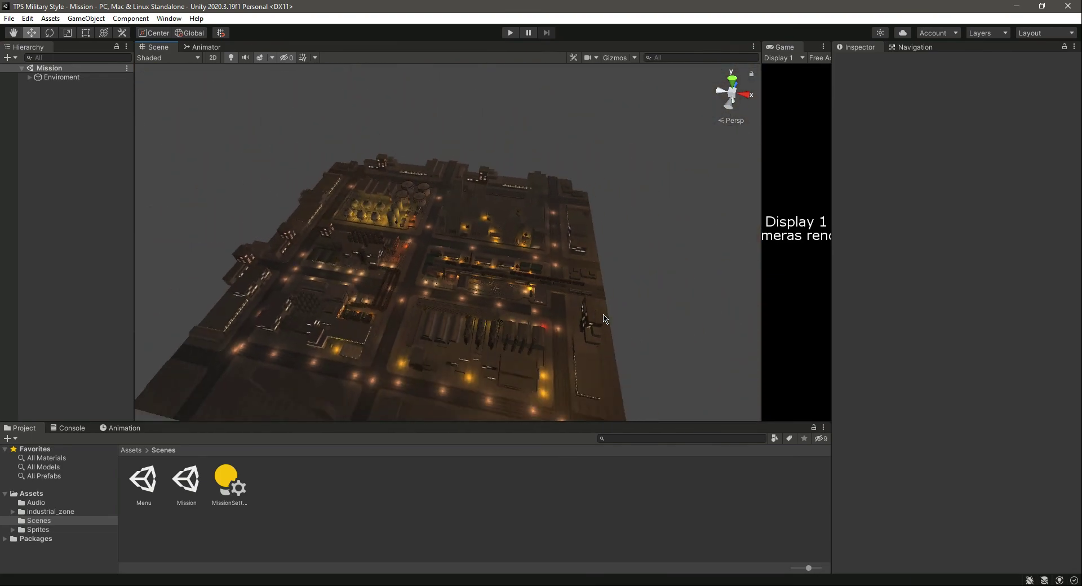
pyautogui.moveTo(604, 322); pyautogui.dragTo(494, 303, button='right')
pyautogui.press('d')
pyautogui.press('w')
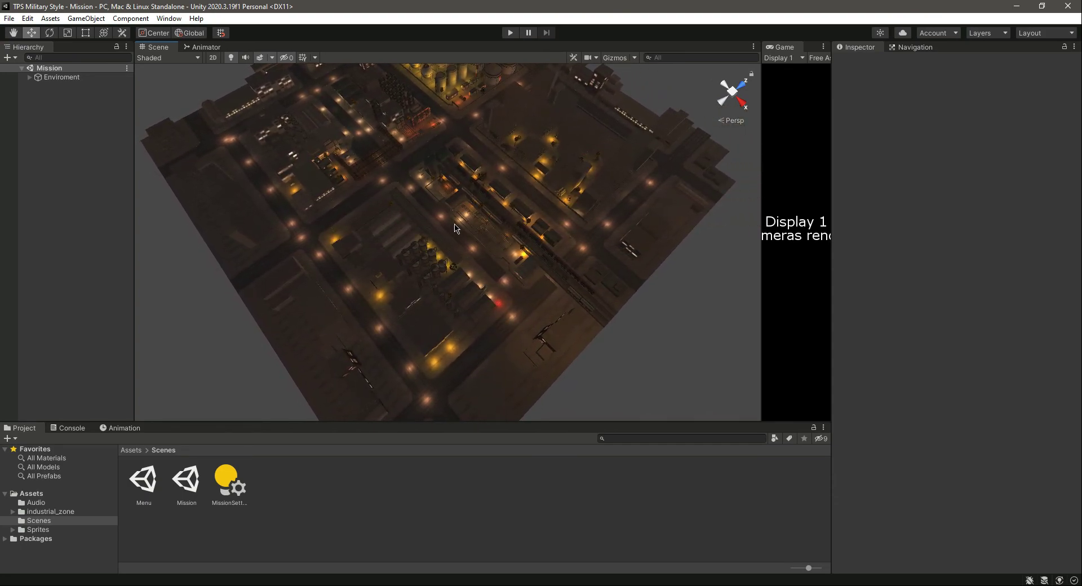
pyautogui.keyDown('alt'); pyautogui.moveTo(372, 237); pyautogui.dragTo(396, 214); pyautogui.keyUp('alt')
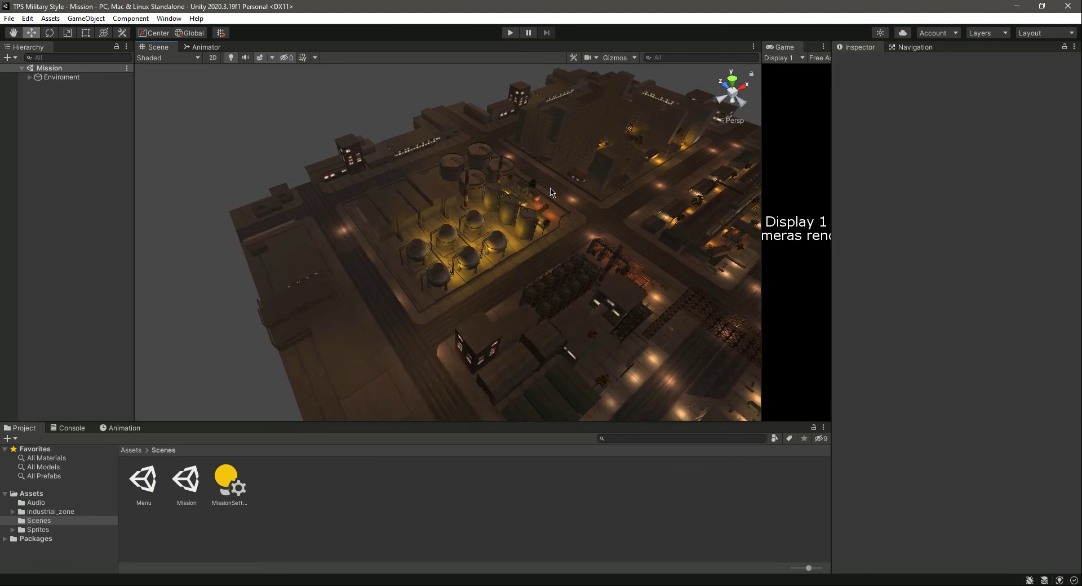